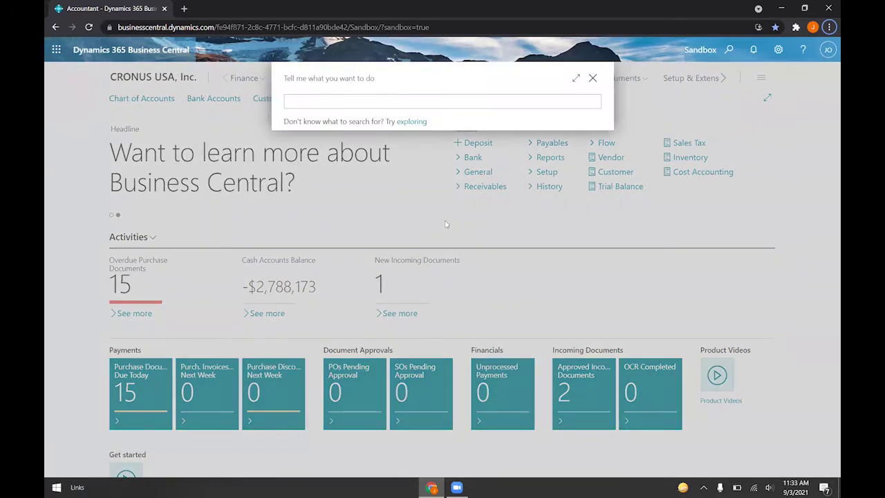
Search 'purcha' in Tell Me and open the Purchase Invoices list
click(476, 95)
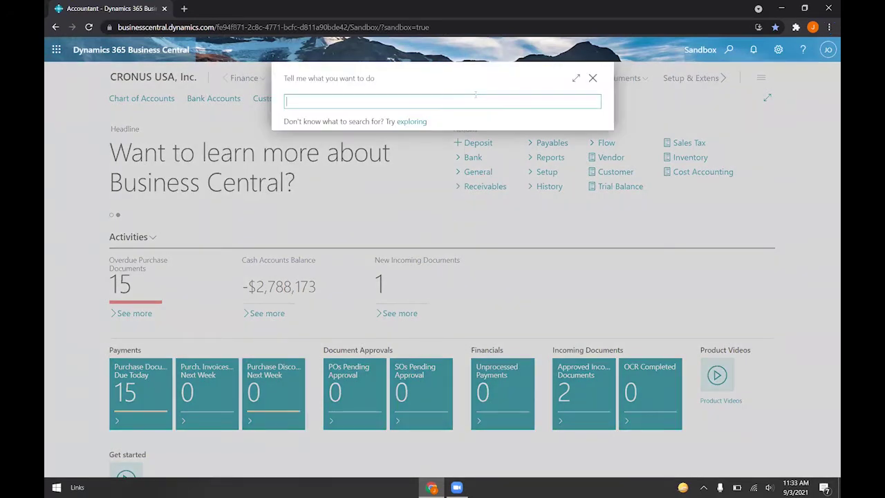
text(pay)
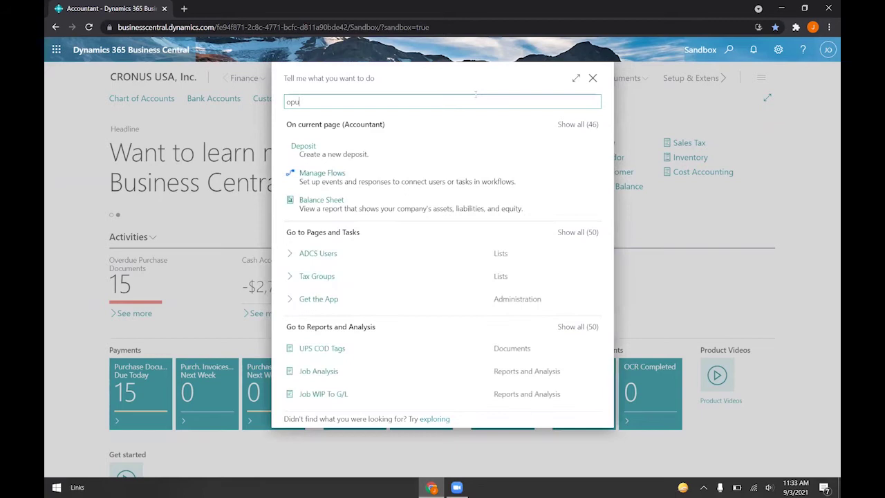
key(BackSpace)
key(BackSpace)
key(BackSpace)
text(purchase invo)
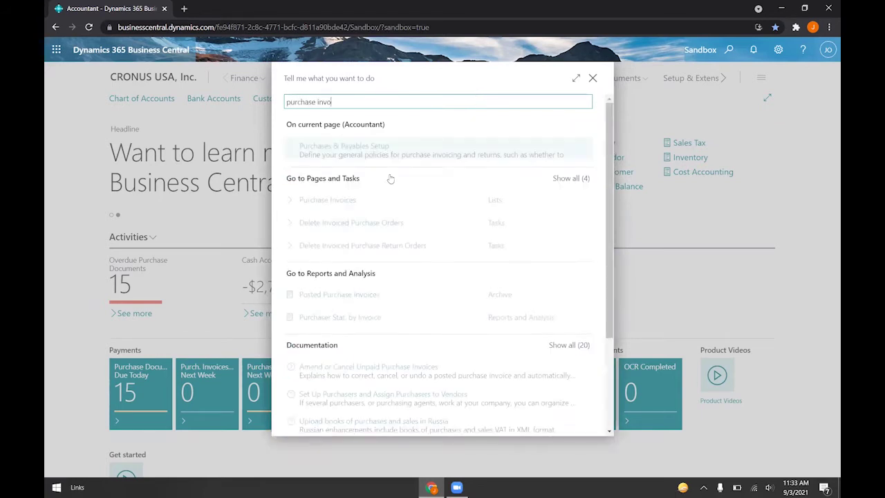
click(365, 198)
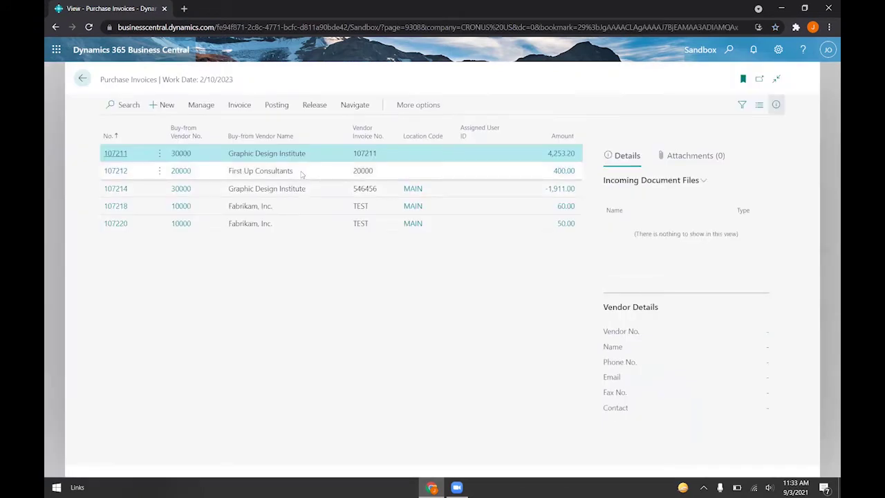
Start a new blank purchase invoice and scroll through its Lines grid
click(168, 106)
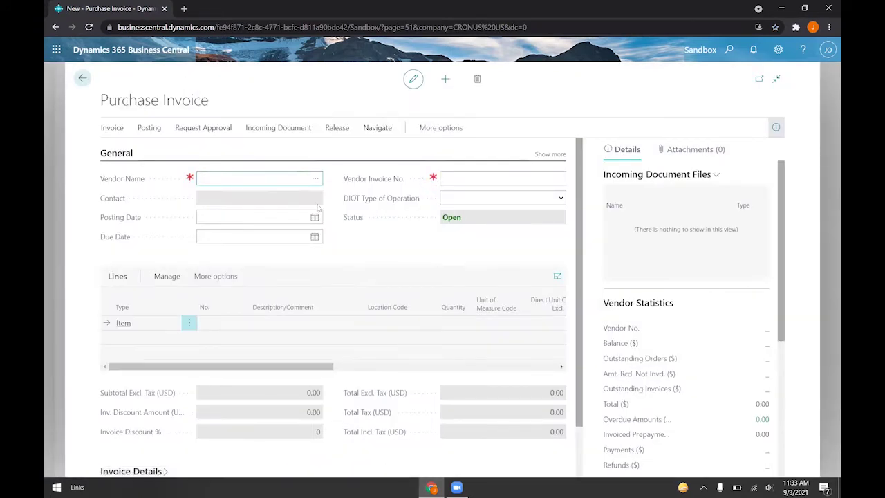
scroll(386, 251, down, 1)
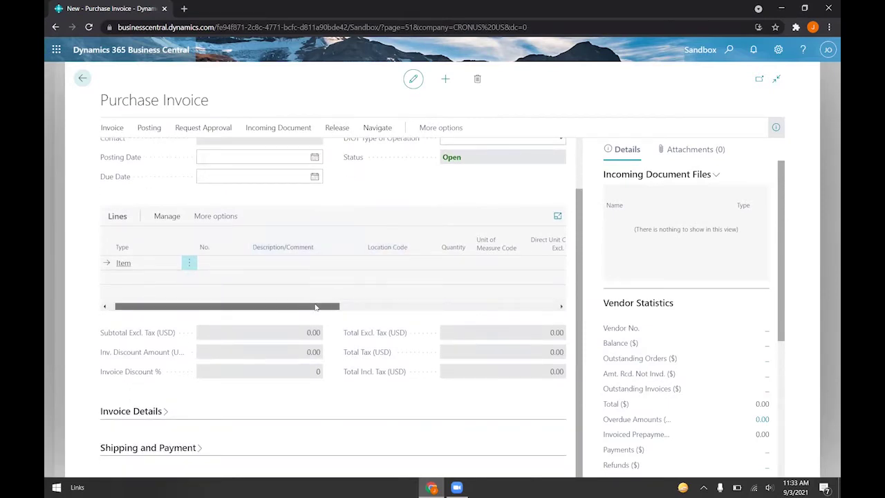
drag(322, 307, 294, 306)
scroll(294, 306, up, 1)
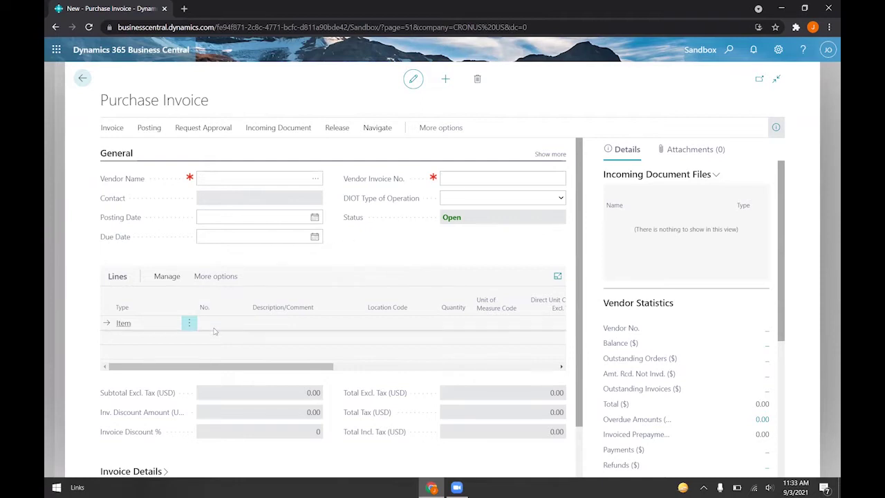
scroll(214, 332, down, 2)
scroll(215, 332, up, 1)
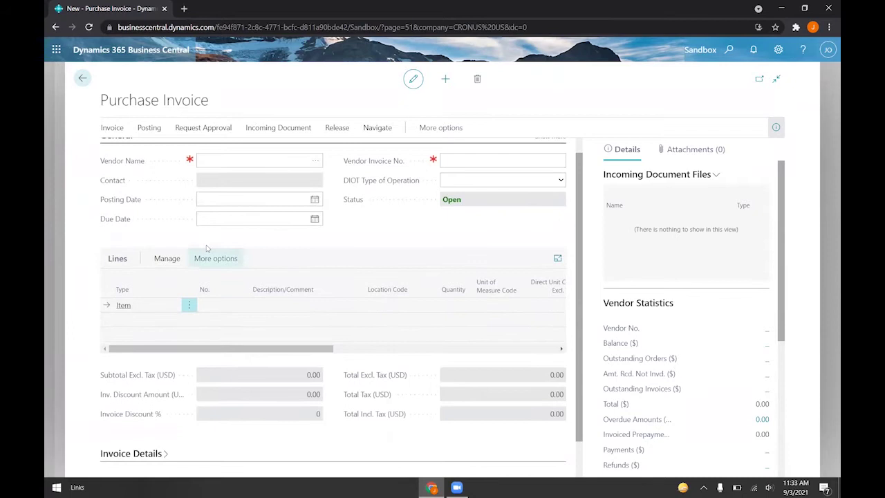
scroll(221, 188, up, 1)
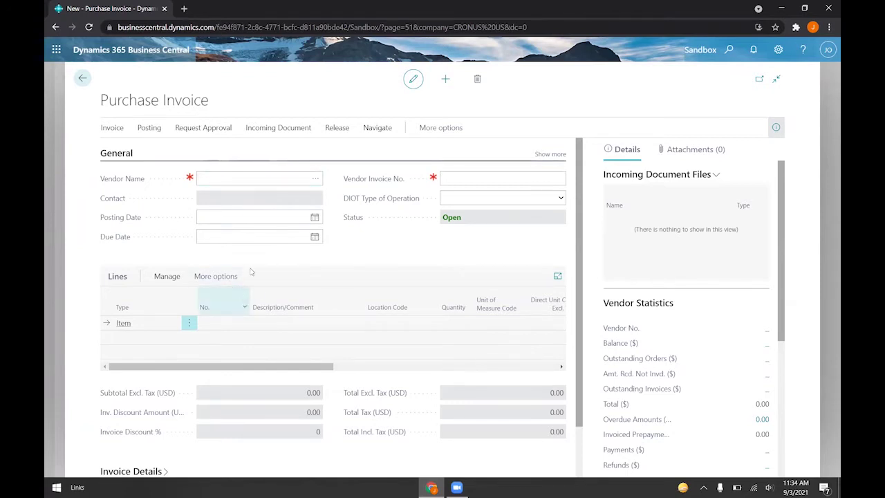
Leave the invoice, search 'recurring' and open the Recurring Purchase Lines page
click(83, 79)
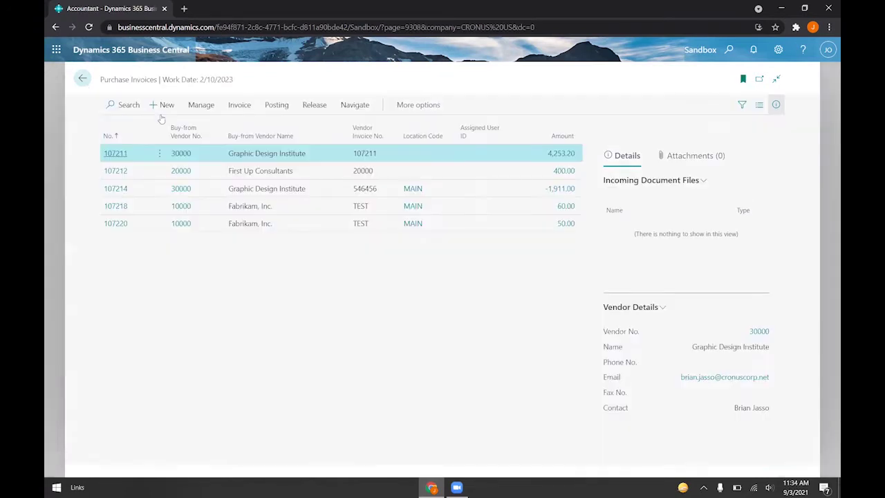
key(alt+q)
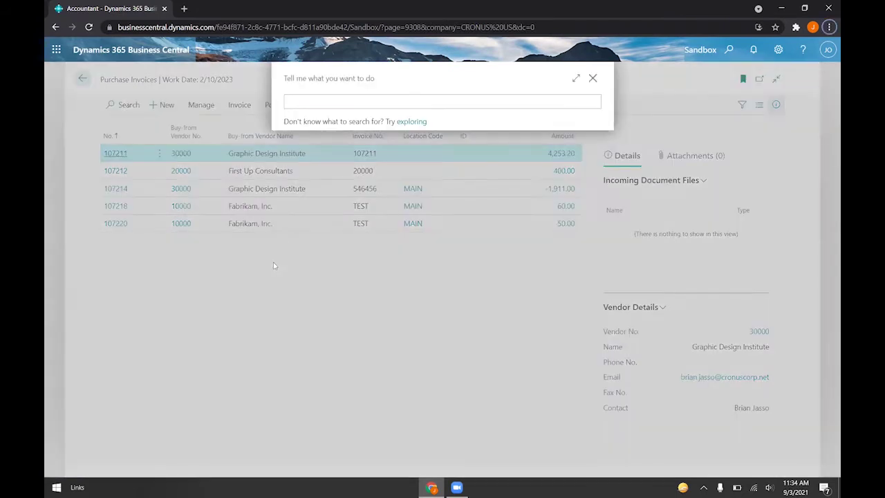
click(364, 104)
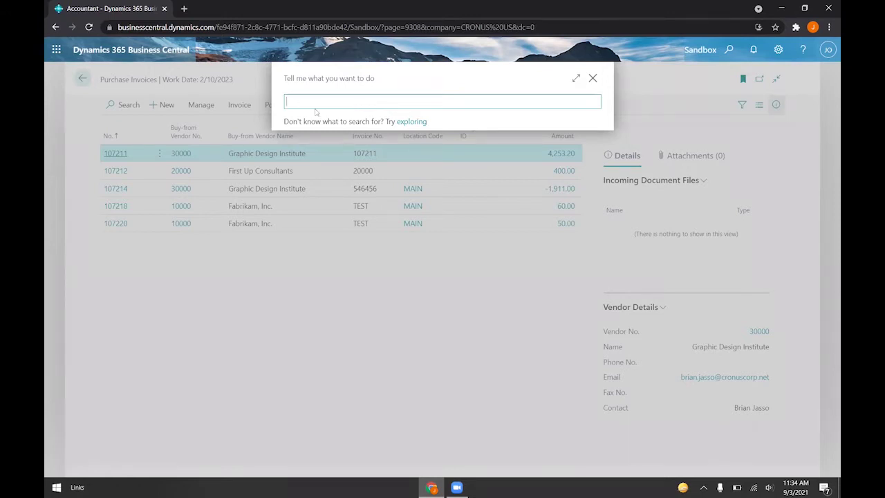
text(recurri ng)
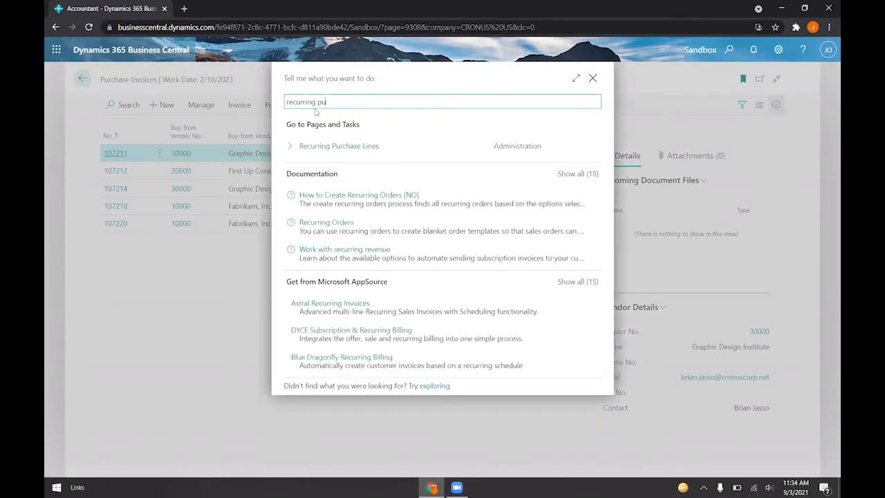
click(338, 148)
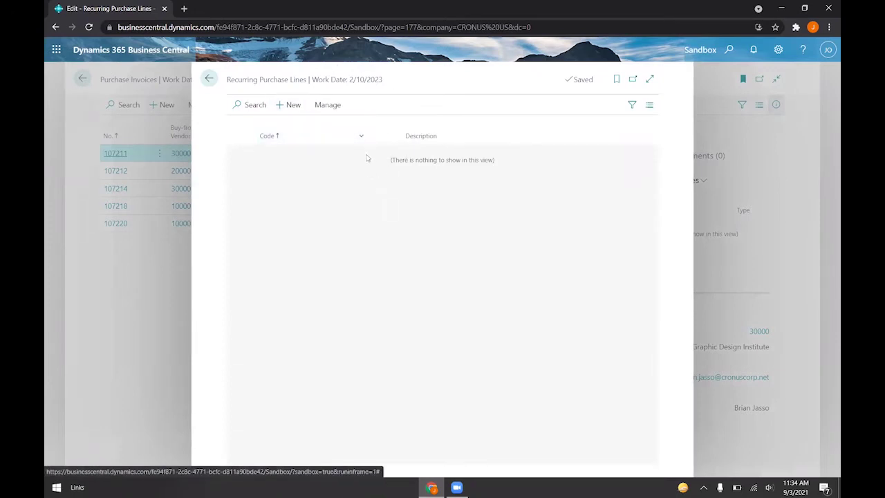
Create a new standard purchase code named EXPENSE
click(294, 110)
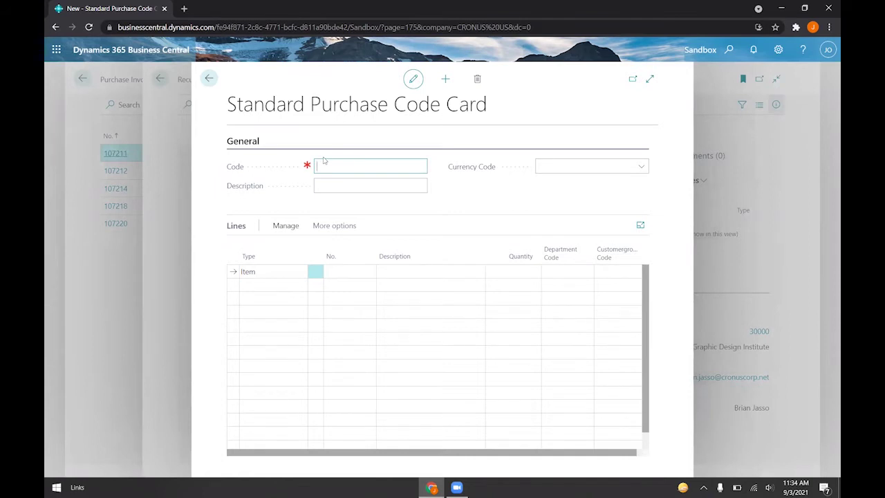
text(Expense)
key(Tab)
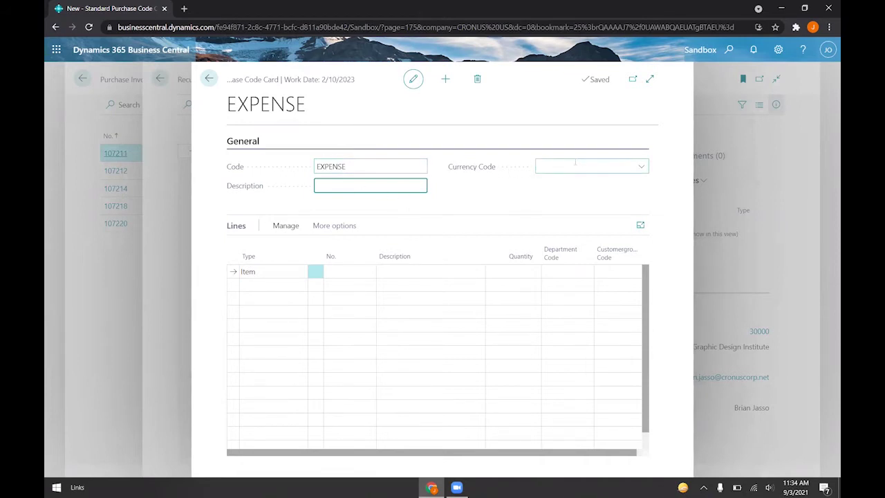
Add a first G/L Account line for account 60100 Rent Expense
click(298, 271)
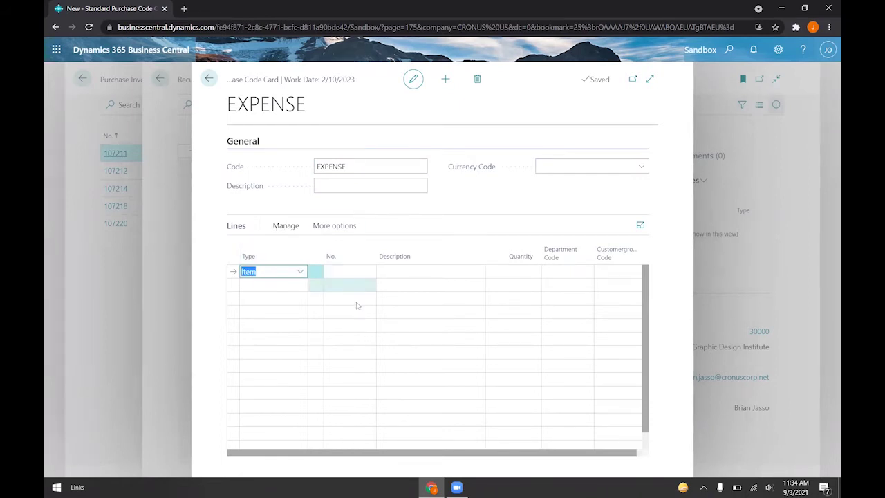
scroll(383, 391, down, 1)
scroll(384, 391, up, 1)
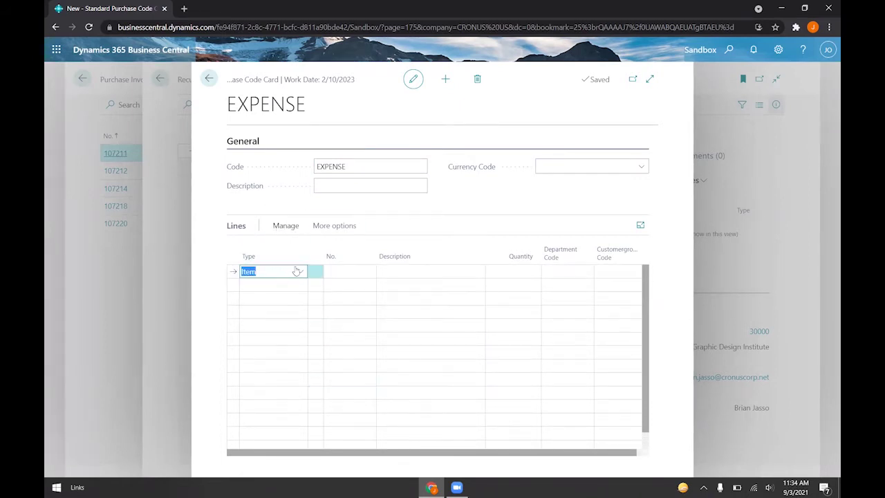
click(302, 271)
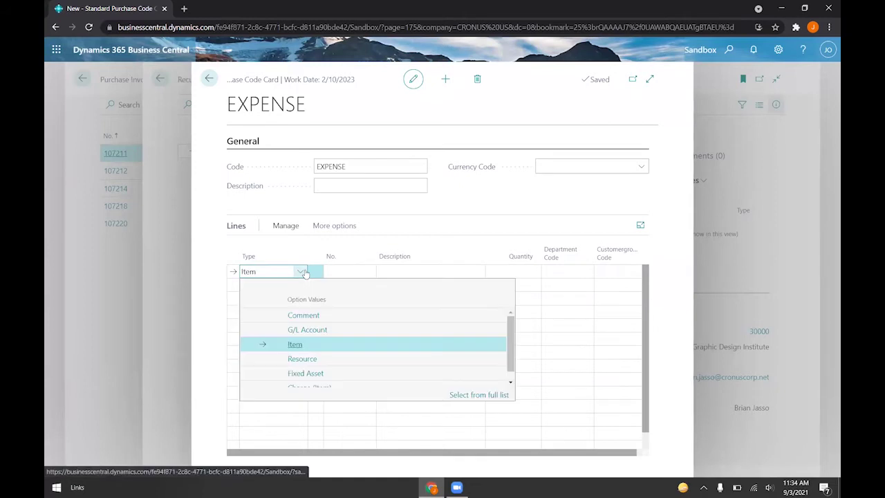
click(325, 330)
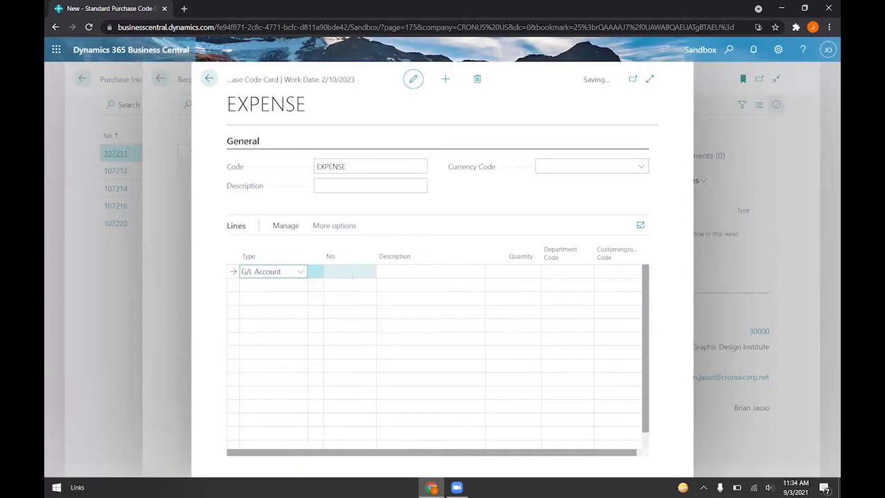
key(Tab)
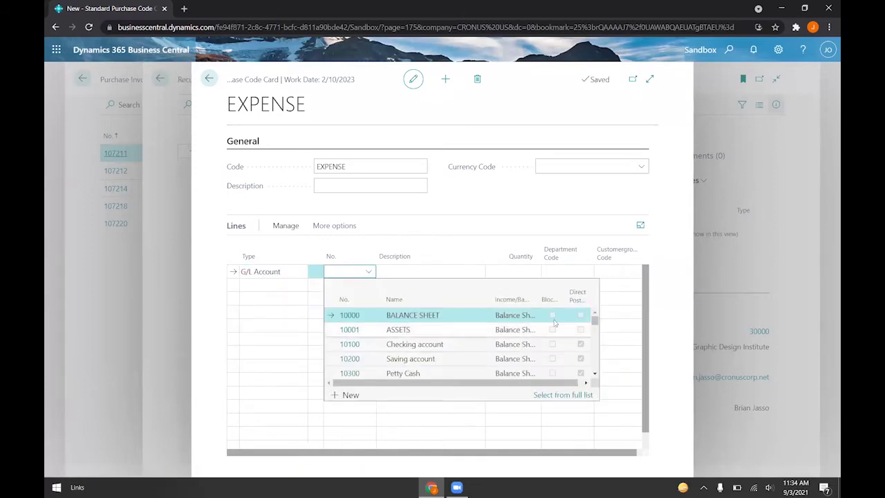
drag(595, 320, 596, 339)
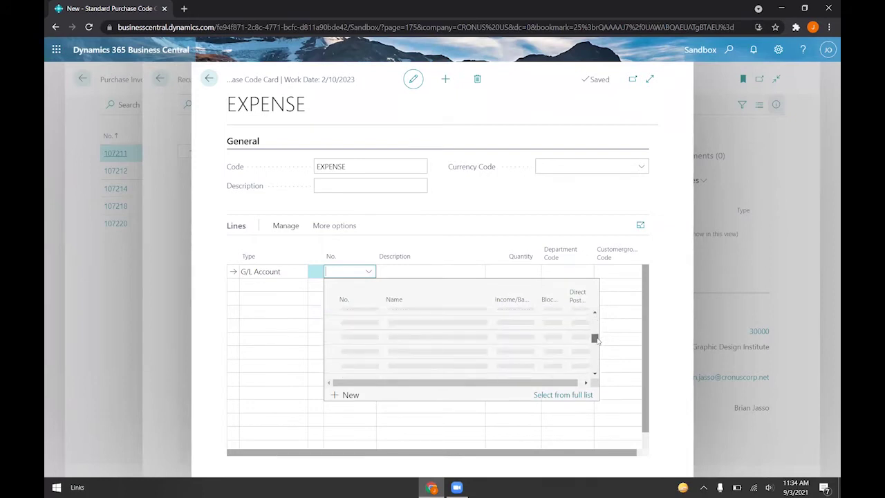
scroll(531, 348, down, 5)
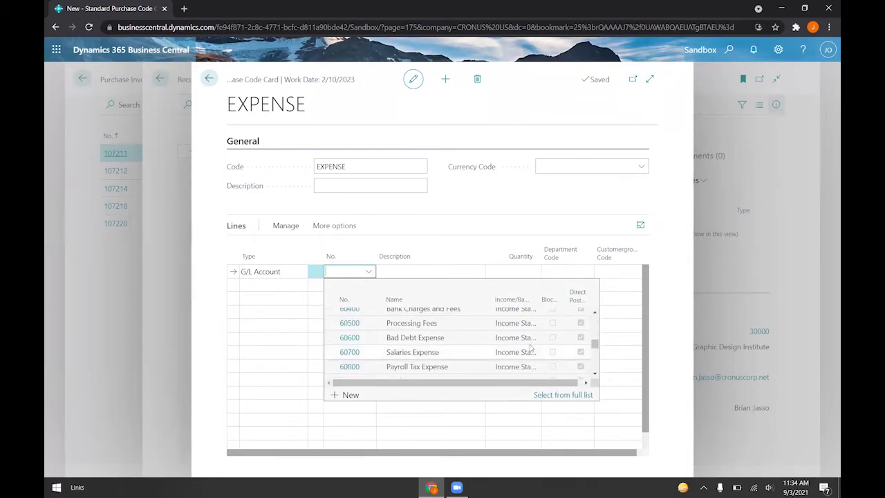
scroll(531, 348, up, 1)
scroll(531, 348, up, 3)
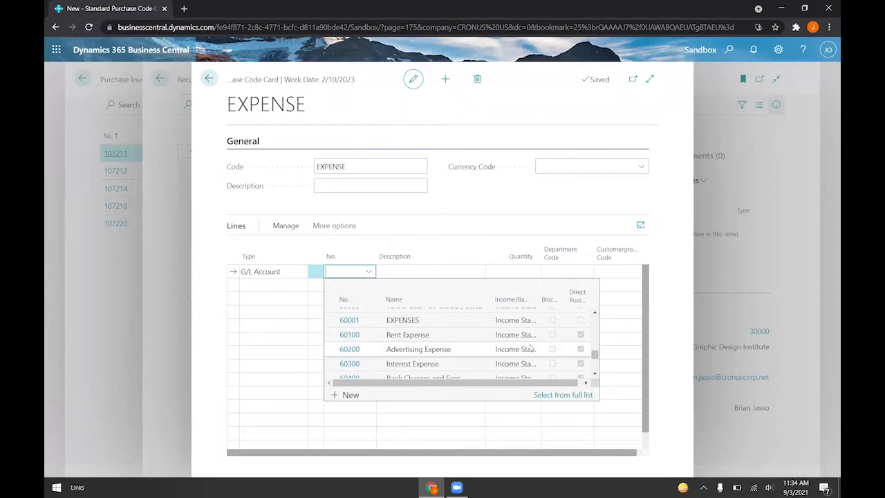
click(458, 335)
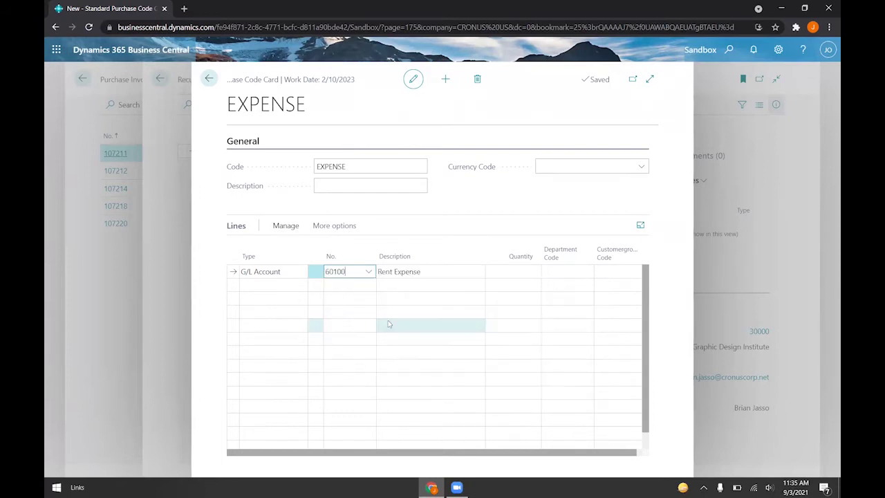
Add a second G/L Account line for account 61400 Office Supplies Expense
click(301, 286)
click(307, 344)
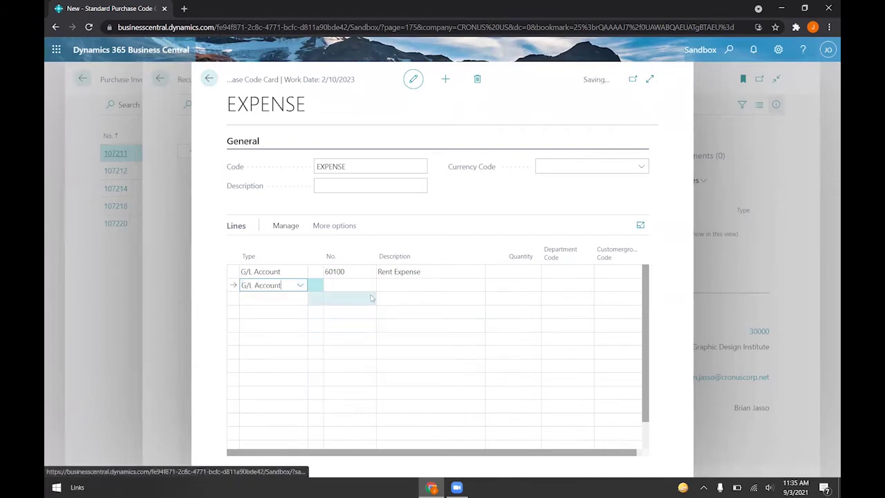
click(372, 287)
scroll(470, 376, down, 10)
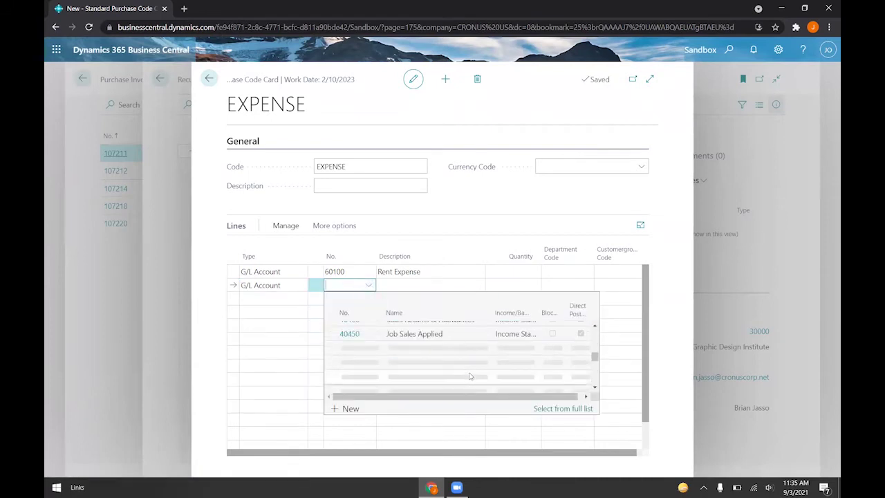
scroll(469, 376, down, 10)
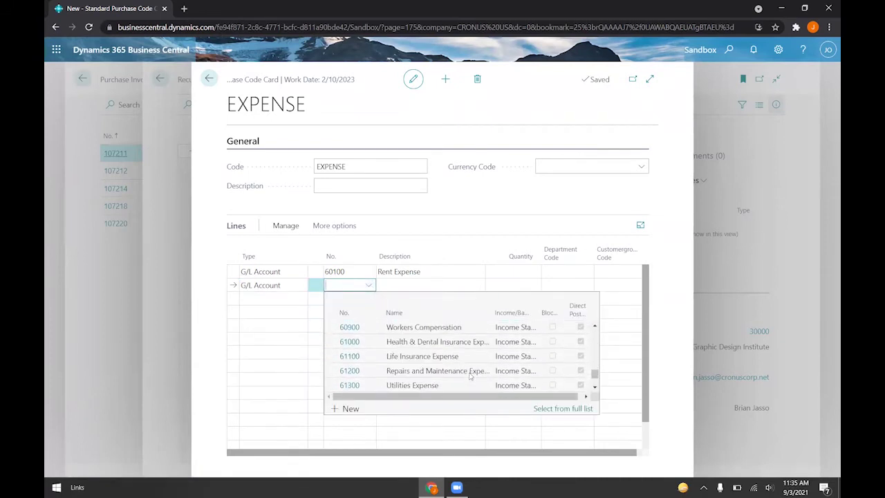
scroll(470, 376, down, 2)
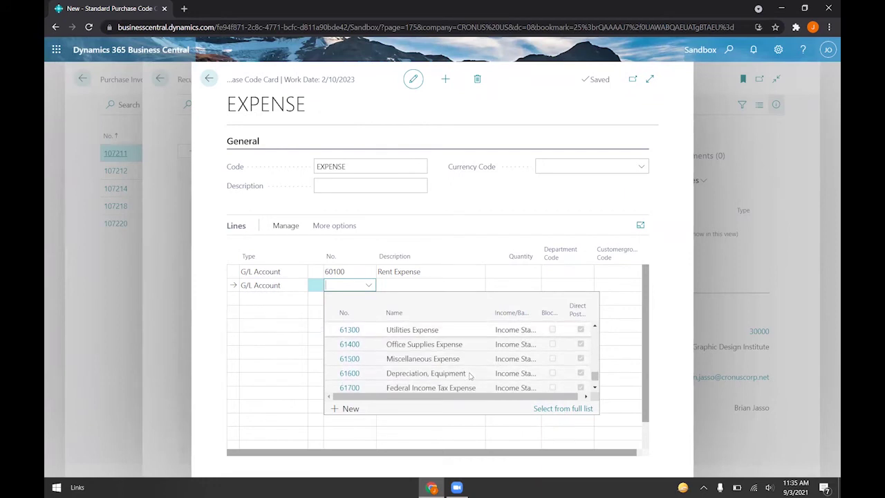
click(442, 345)
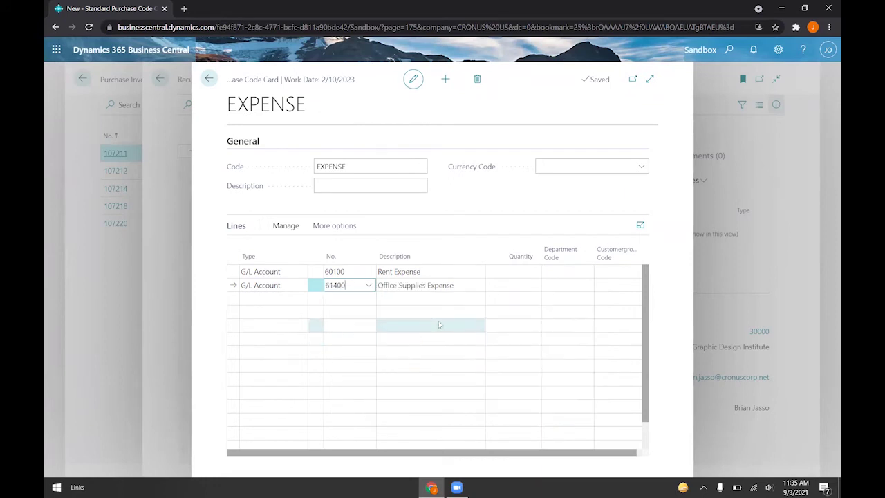
Enter quantity 1 on both EXPENSE lines, give the rent line department ADM, and close the card
click(507, 276)
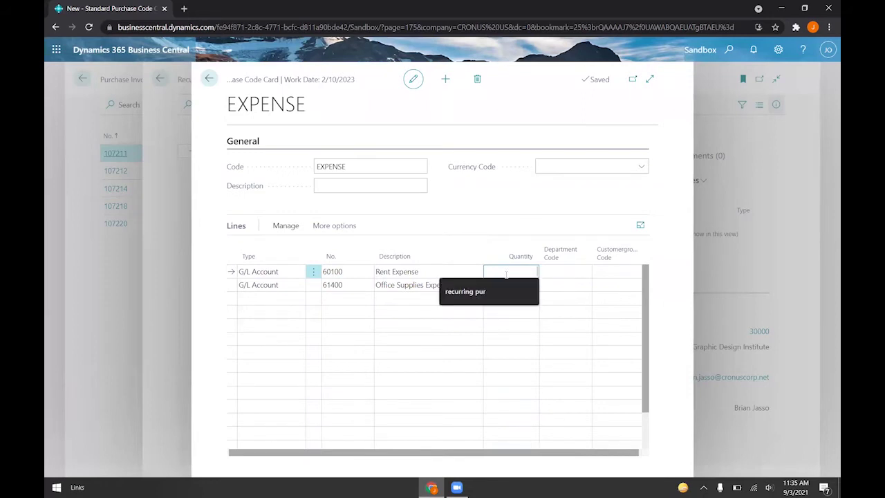
text(1)
key(Down)
text(1)
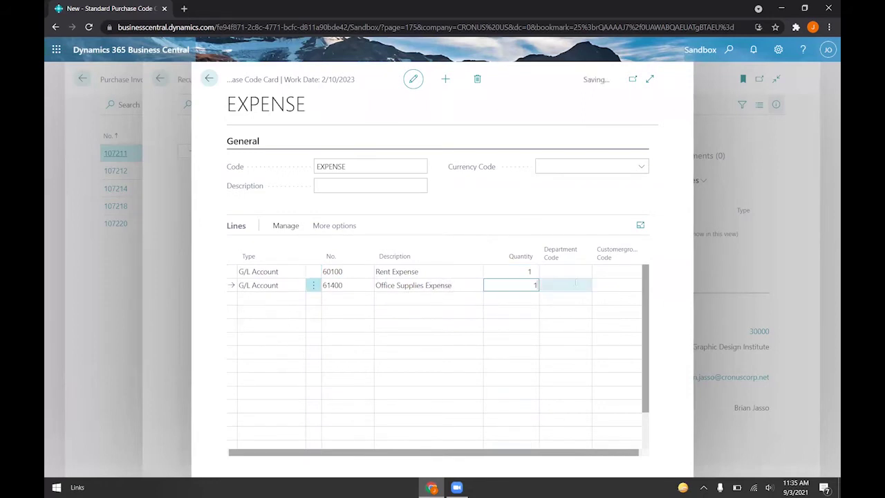
click(578, 271)
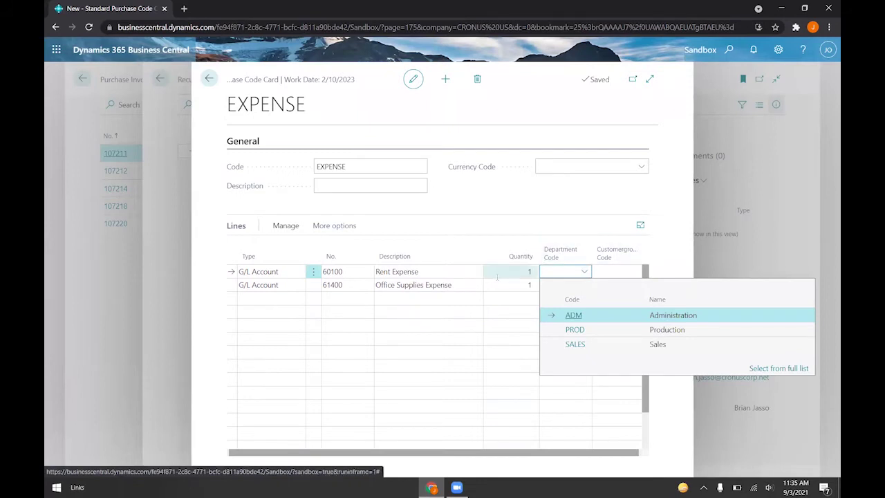
click(651, 316)
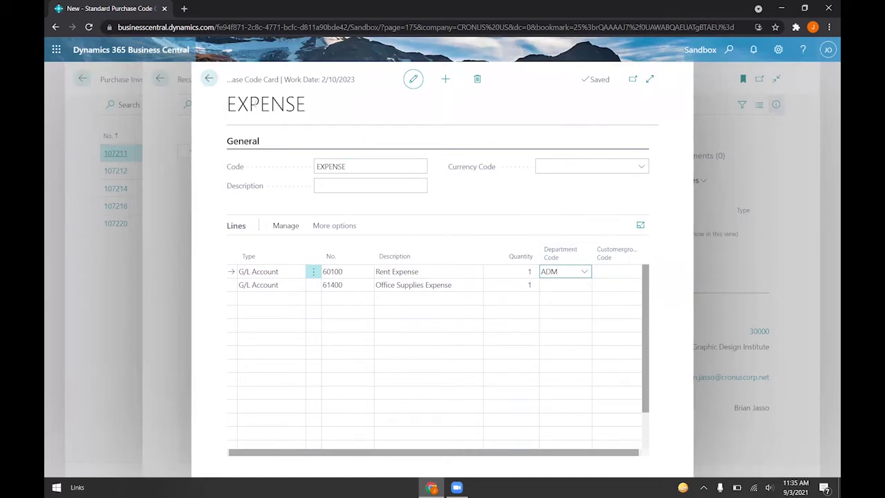
click(208, 78)
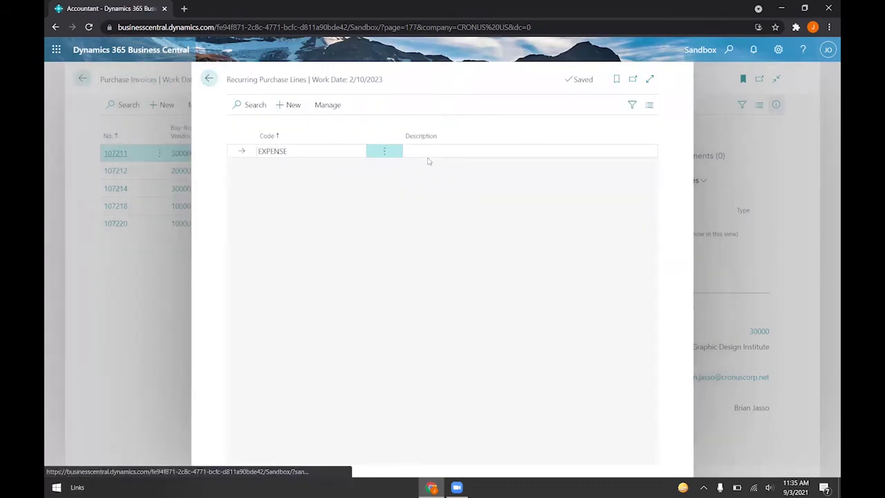
Search 'vendors' and open the Vendor Card for V00010 Training customer
click(209, 79)
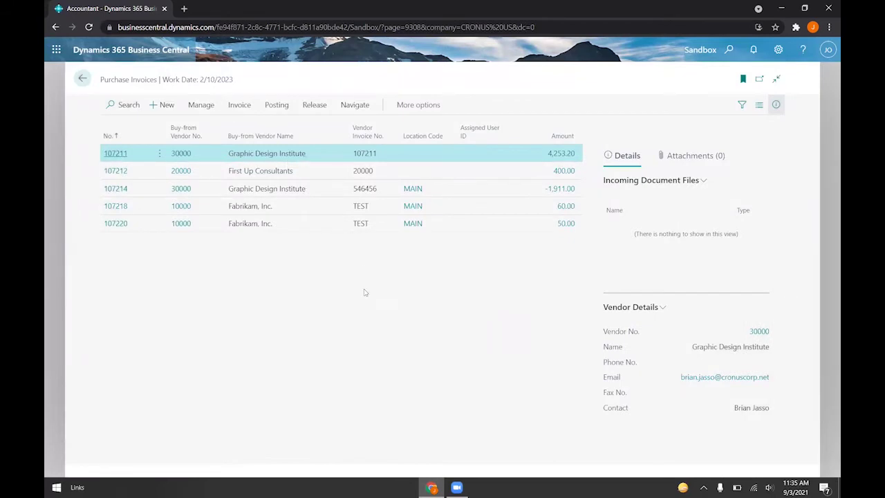
key(alt+q)
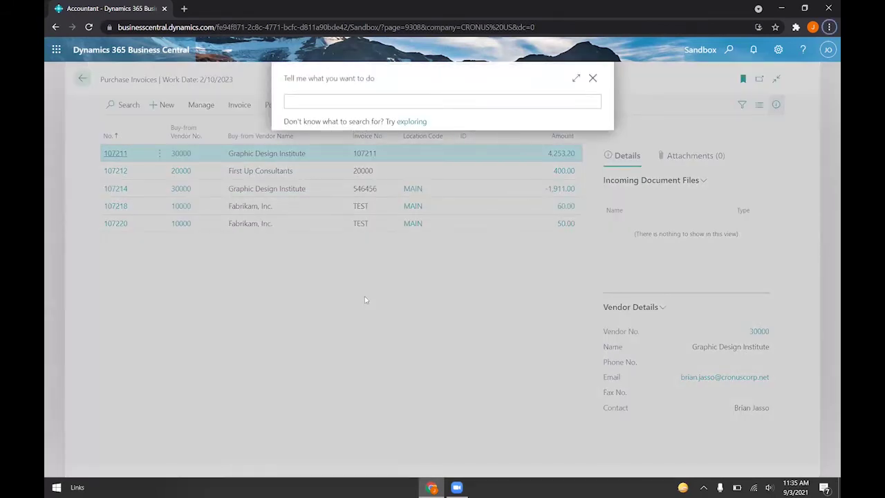
click(516, 96)
text(ve)
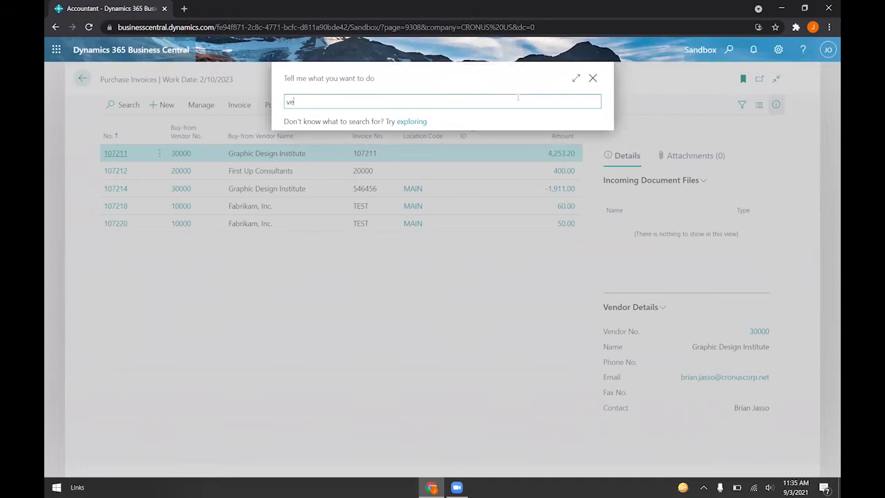
text(ndors)
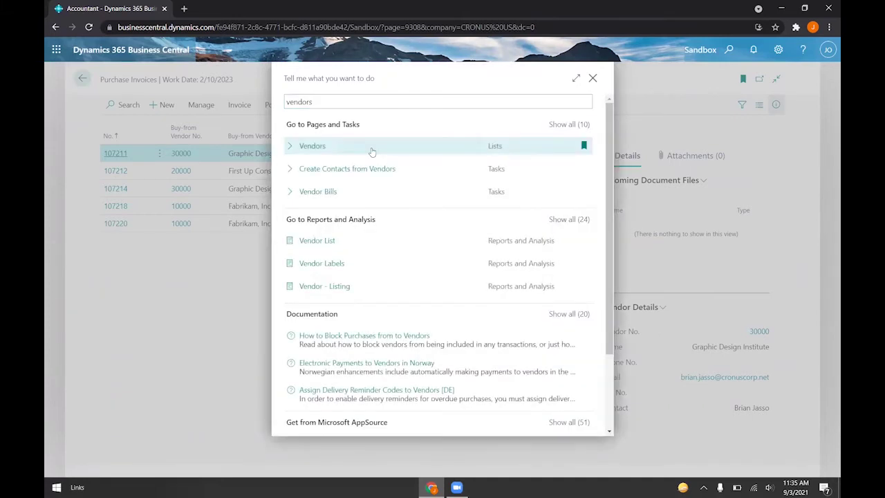
click(406, 155)
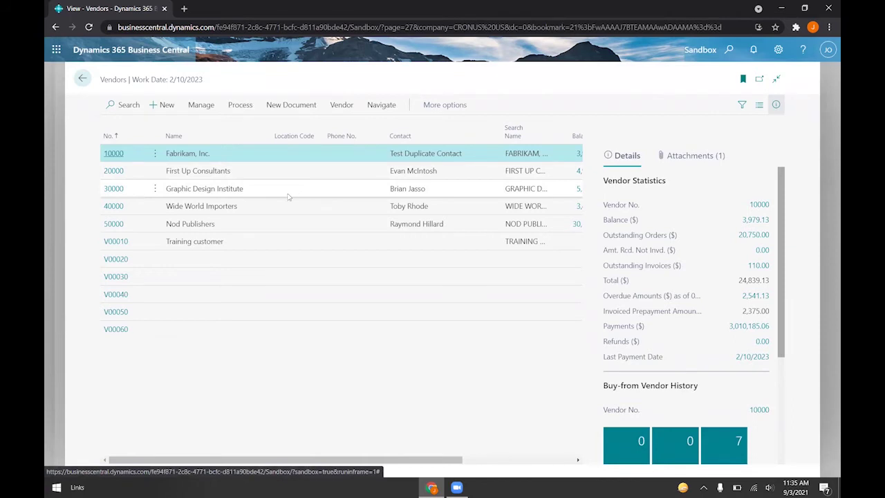
click(119, 244)
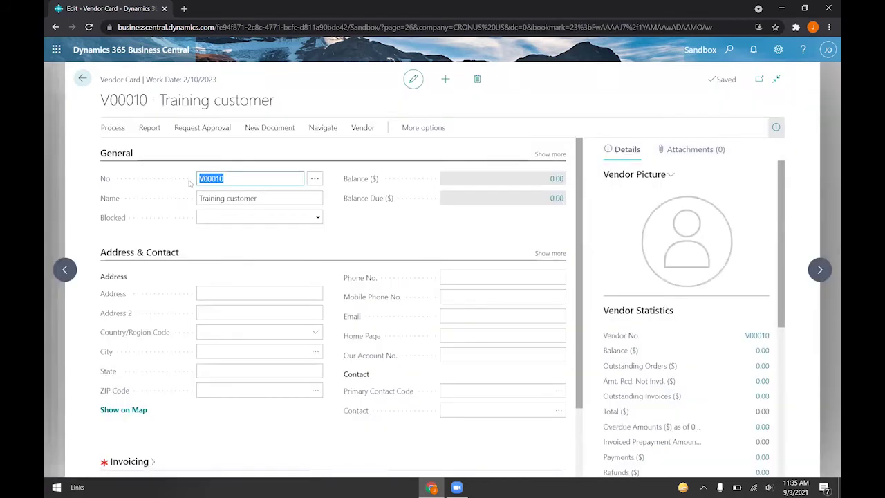
click(422, 128)
Give V00010 recurring purchase code EXPENSE with Insert Rec. Lines On Invoices set to Always Ask
click(448, 130)
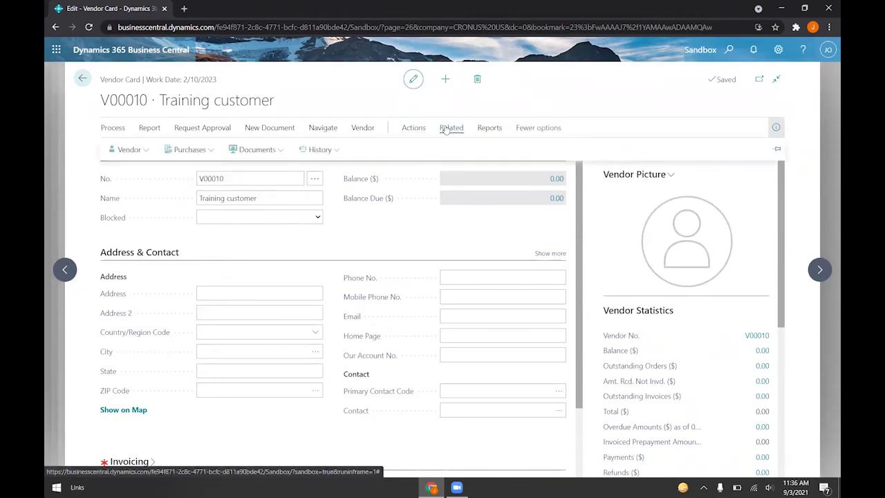
click(194, 149)
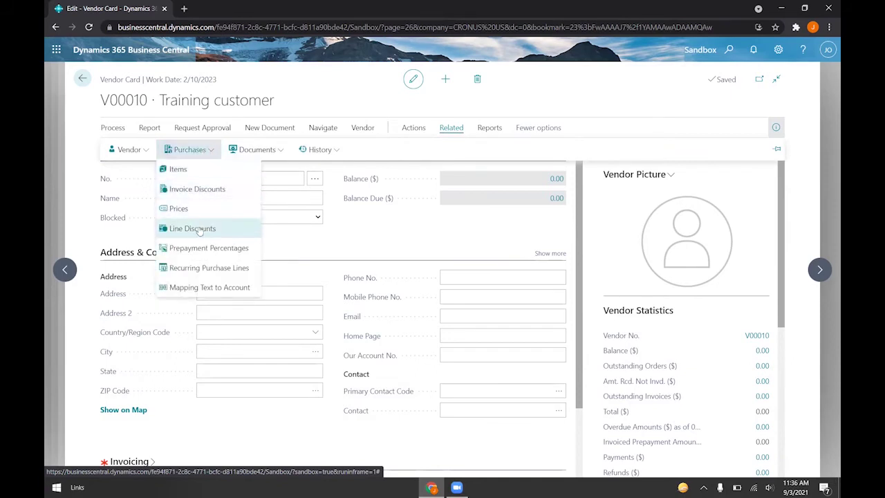
click(201, 269)
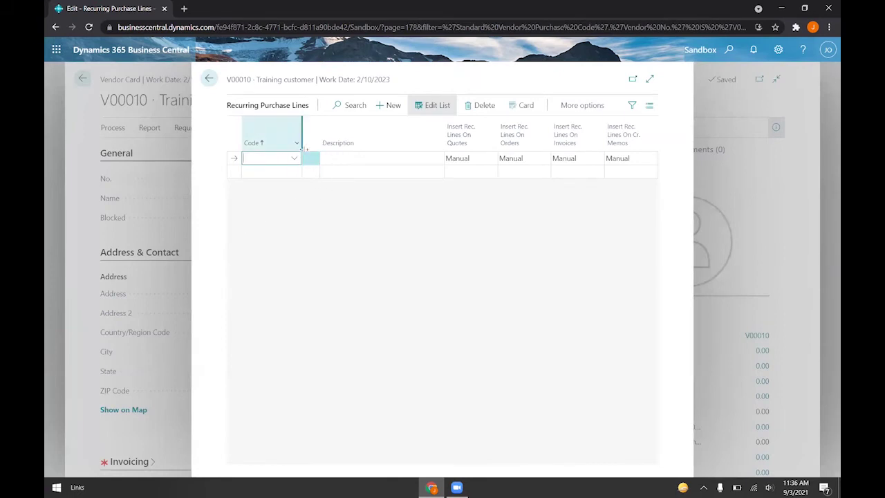
click(295, 159)
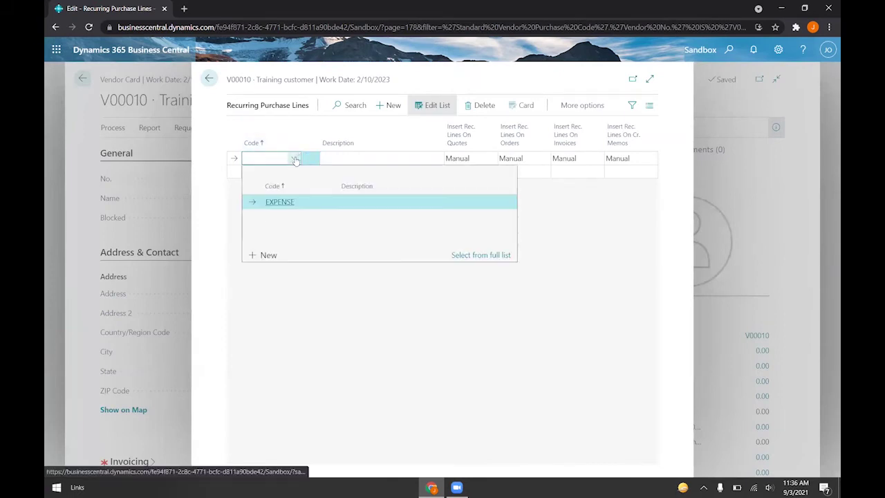
click(311, 205)
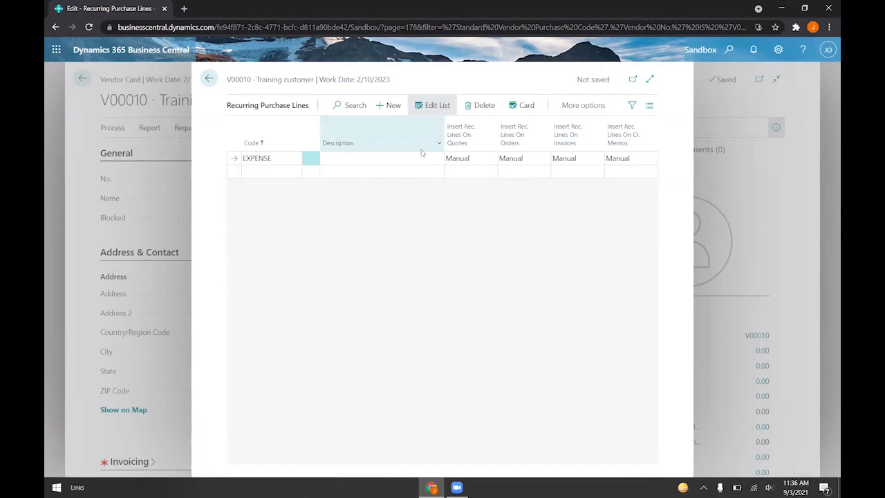
mouse_move(462, 147)
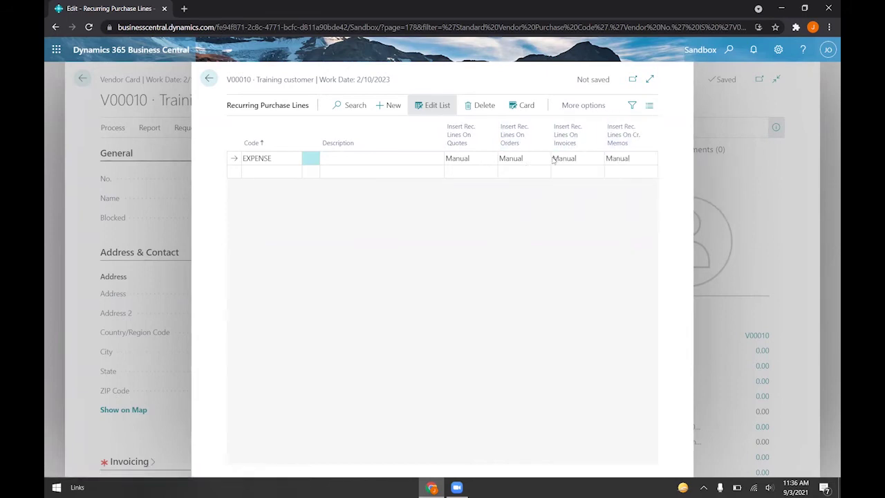
click(579, 160)
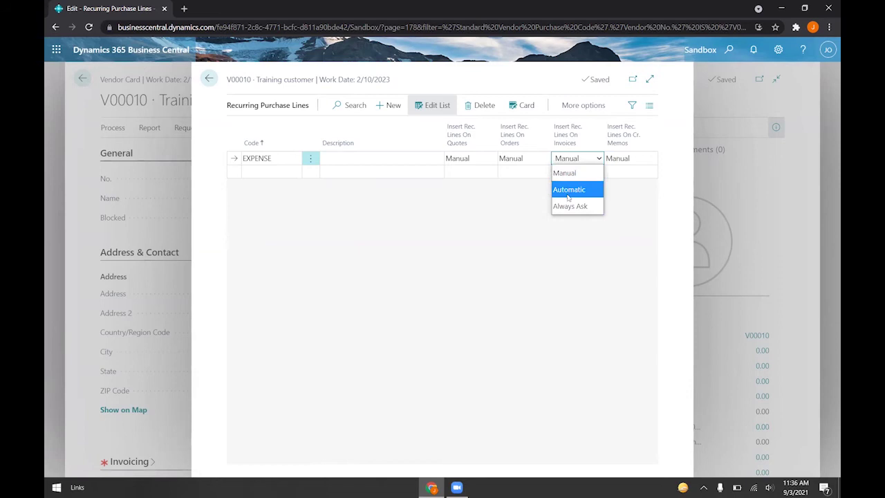
click(570, 206)
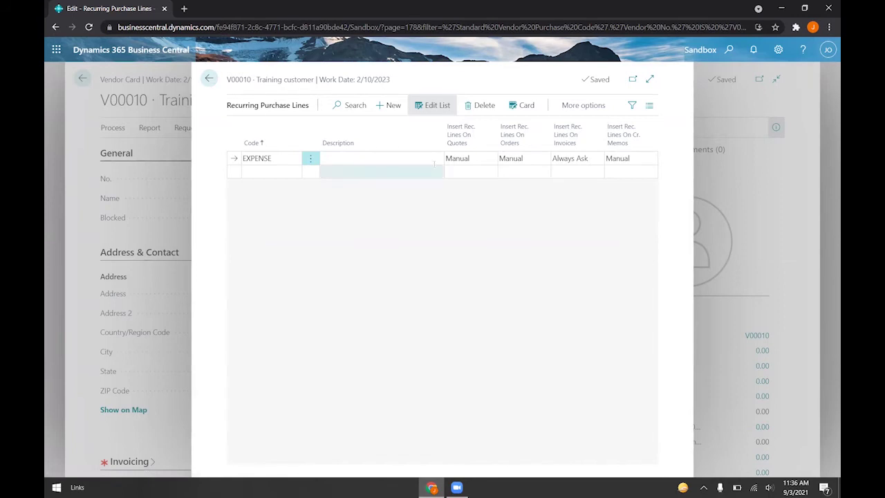
click(208, 78)
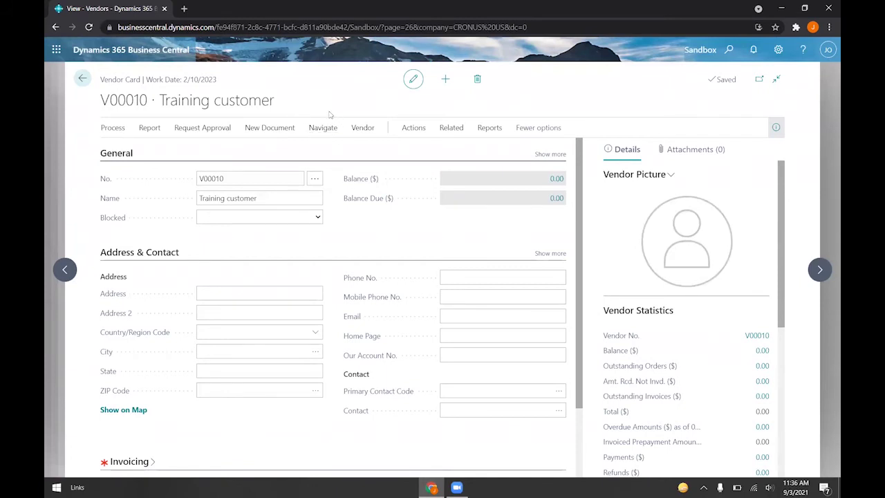
Search 'purchase in', open Purchase Invoices, and start a new purchase invoice
click(82, 79)
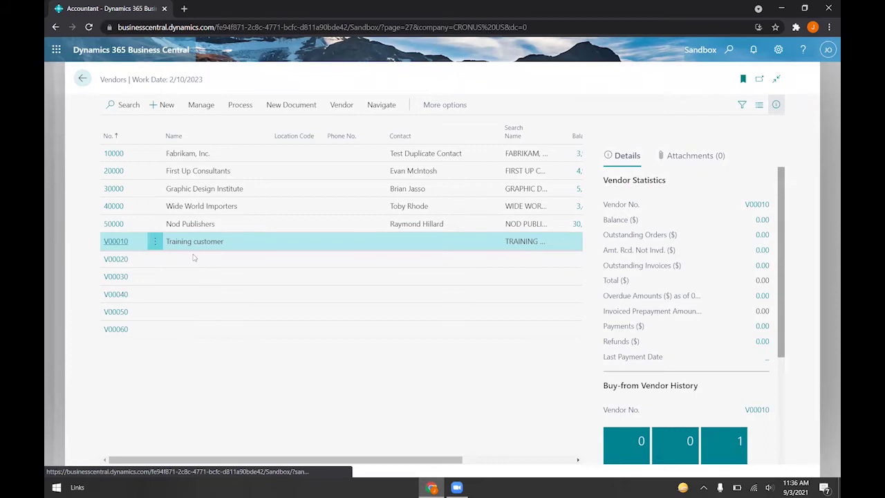
key(alt+q)
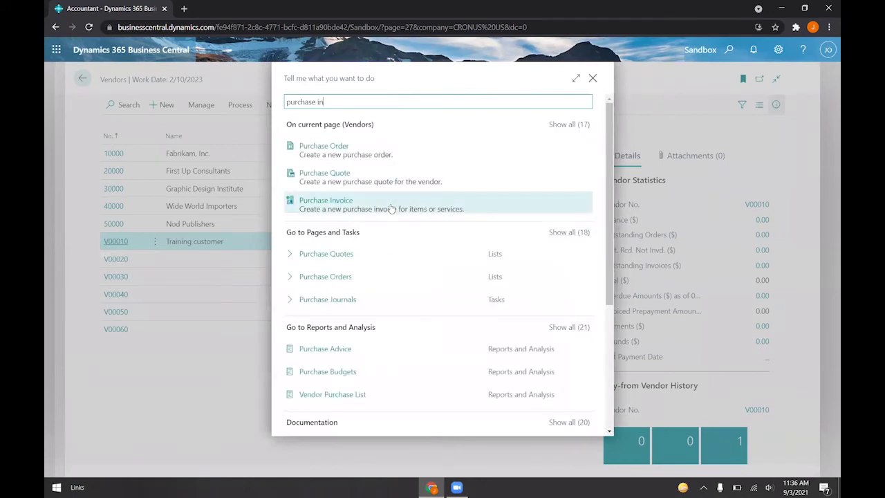
text(purchase in)
click(377, 253)
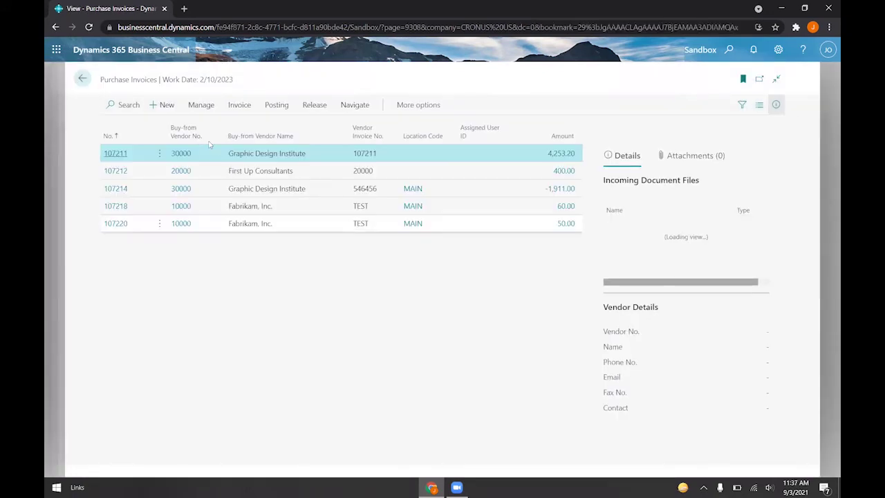
click(166, 104)
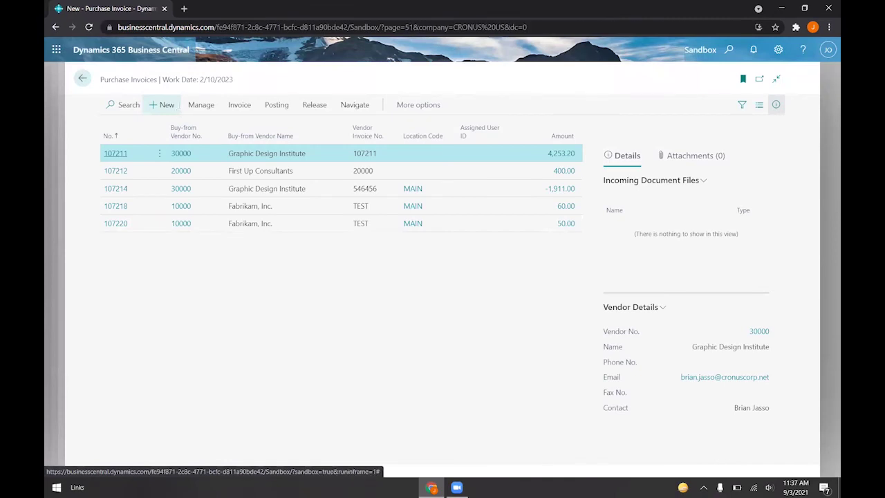
Select vendor Training customer (V00010) for the new invoice
click(316, 180)
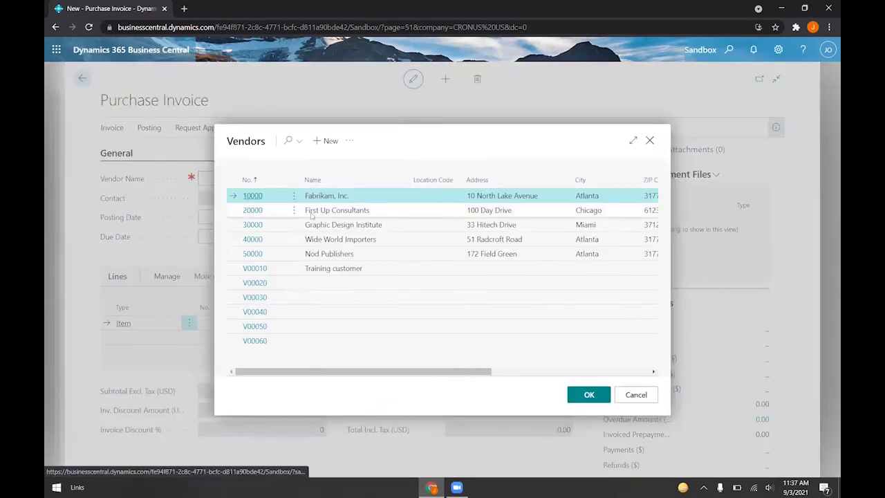
click(289, 271)
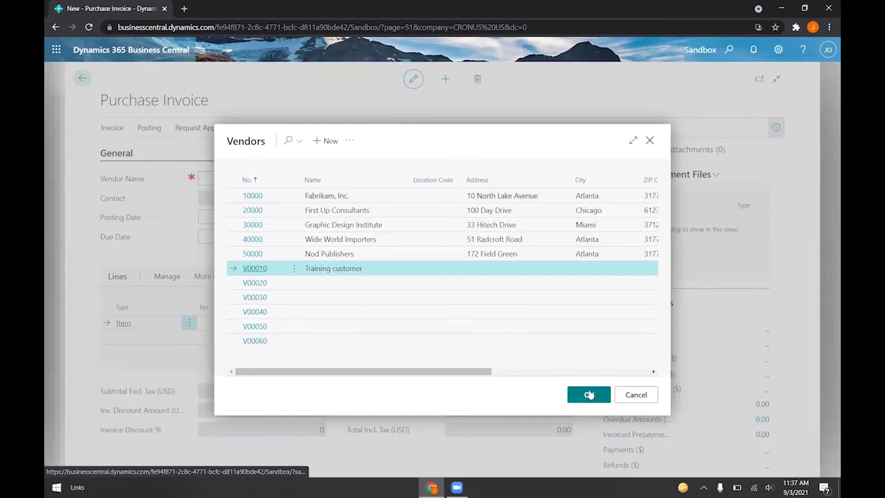
click(589, 395)
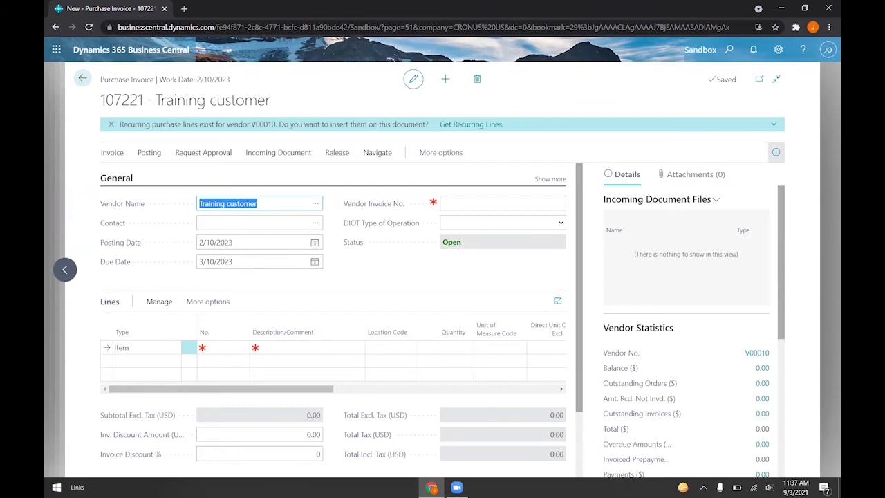
Get the vendor's recurring lines, accepting code EXPENSE, into invoice 107221
click(456, 130)
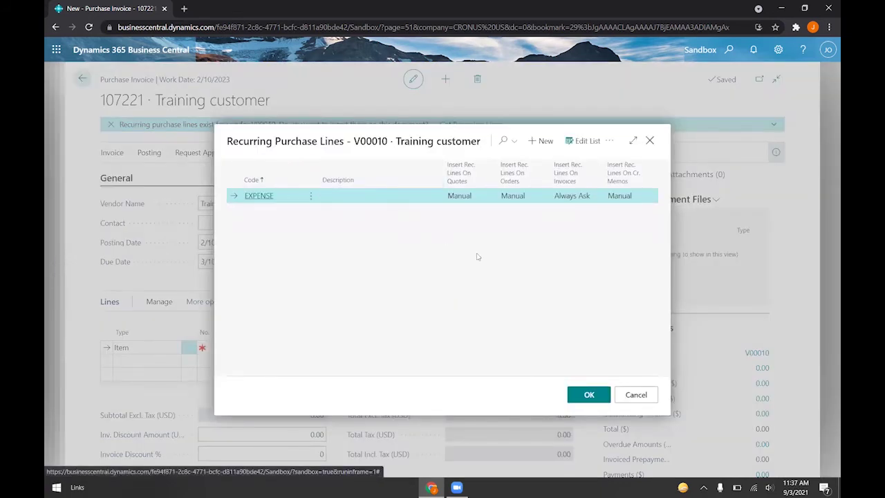
click(595, 404)
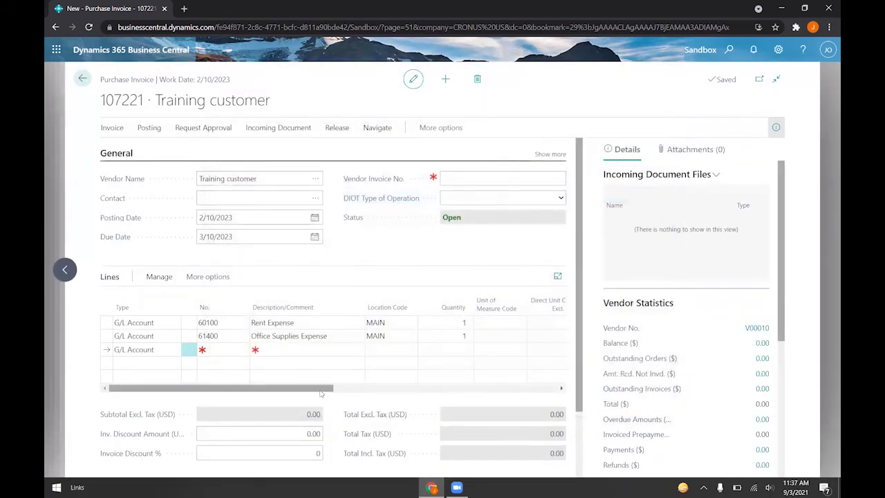
drag(334, 389, 297, 387)
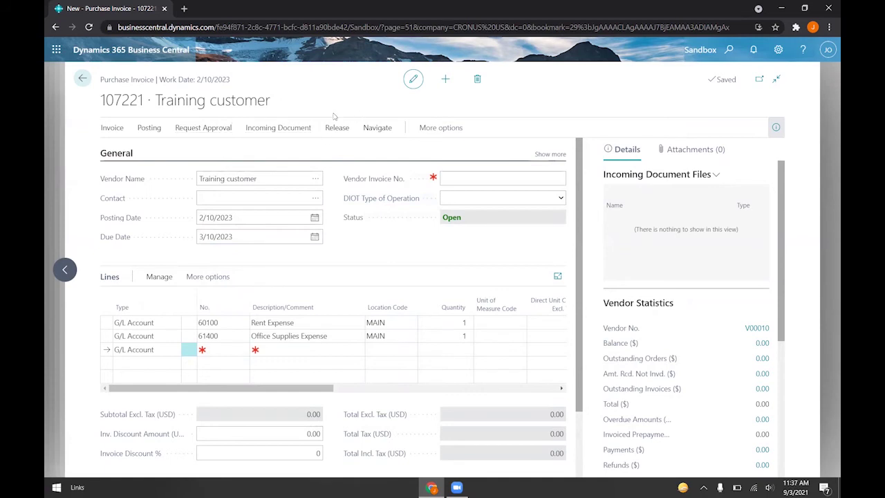
click(440, 128)
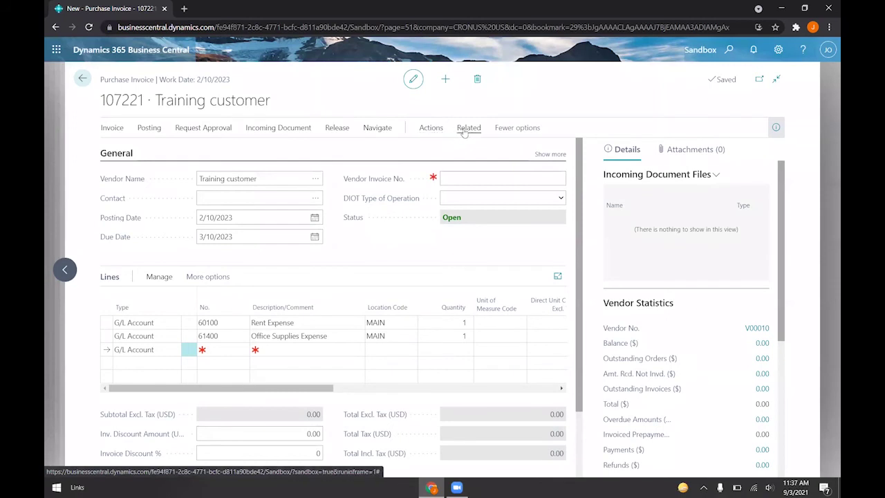
click(431, 127)
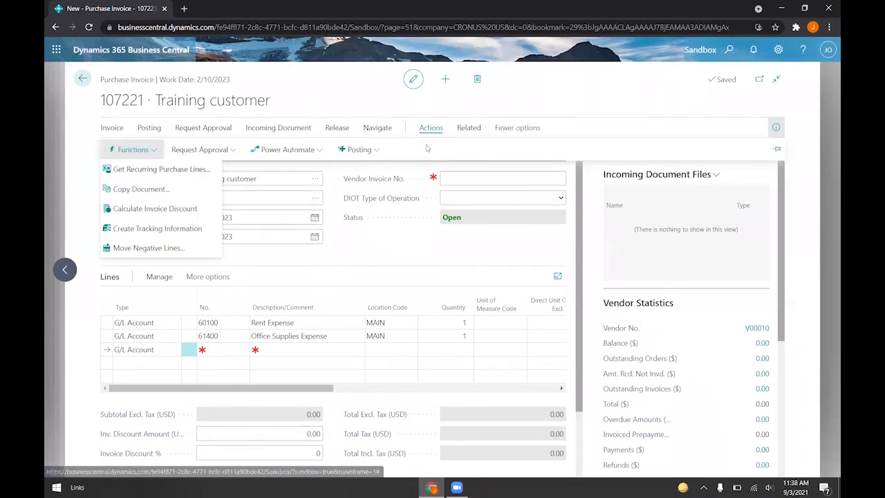
click(146, 174)
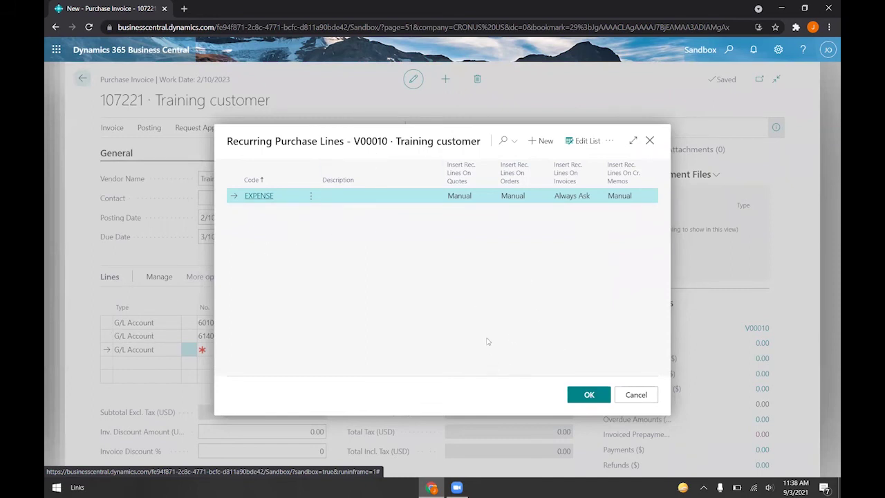
click(630, 395)
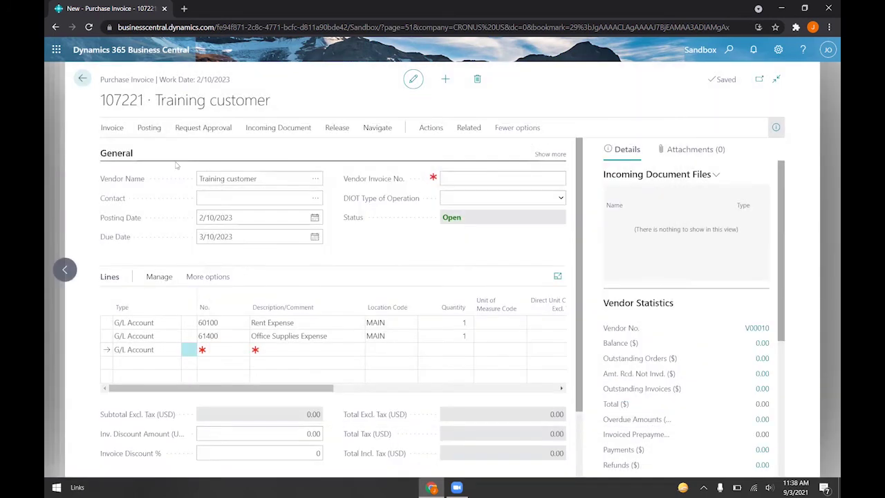
Search 'vend' and open the card for vendor V00010
key(alt+q)
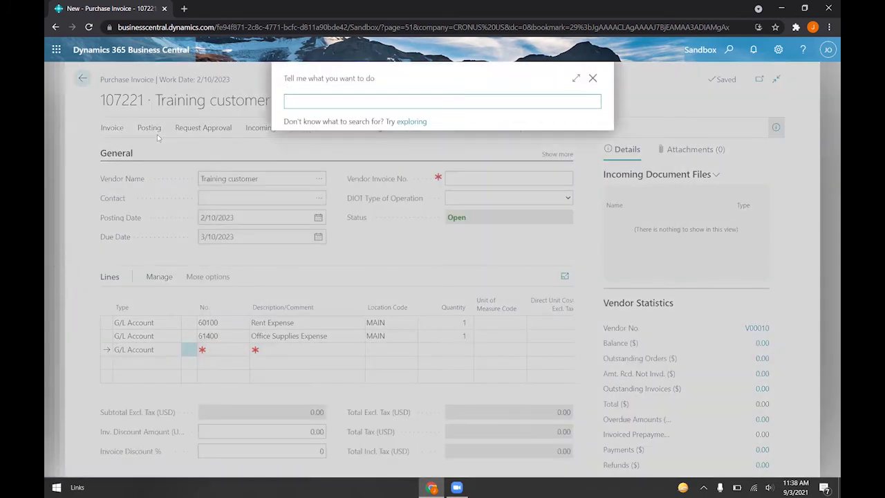
text(vendor)
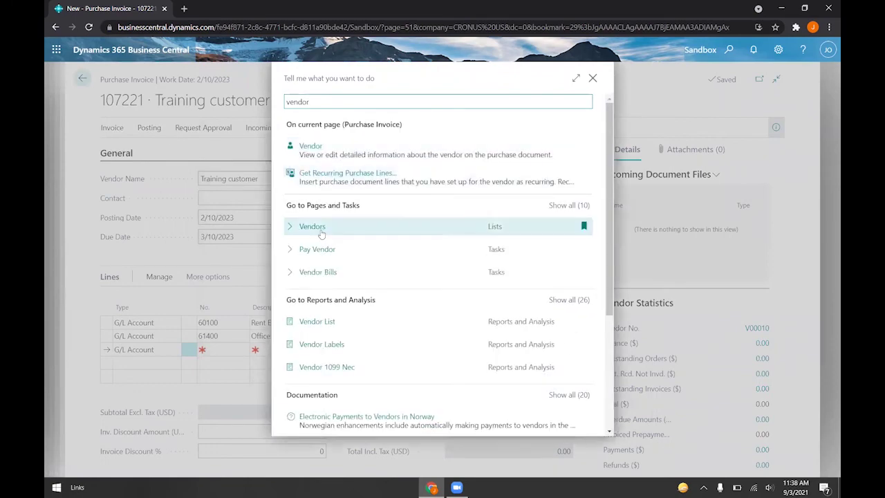
click(322, 236)
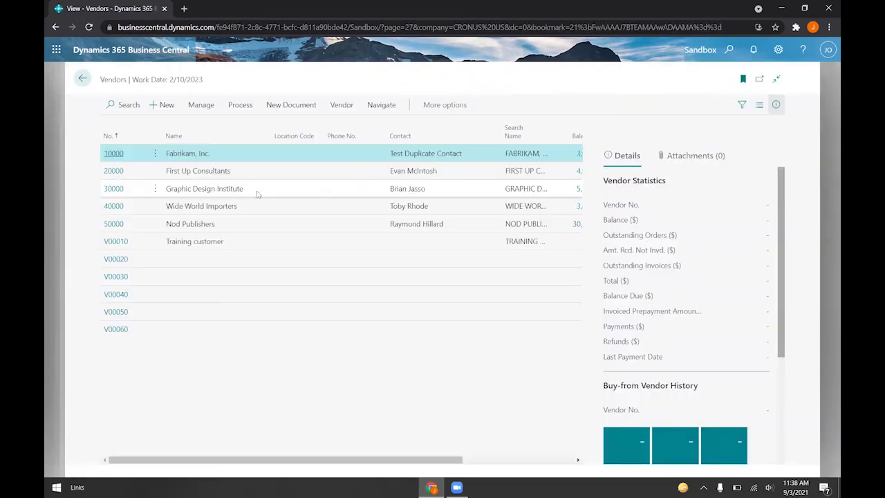
click(116, 241)
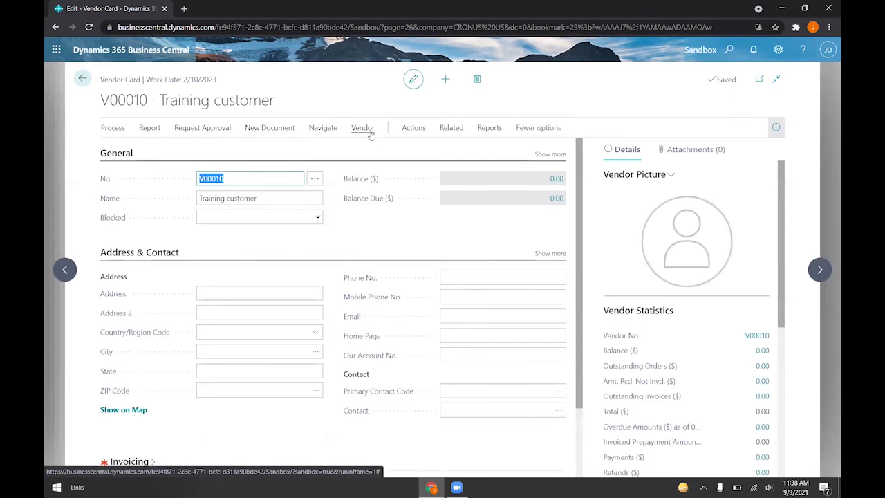
Change EXPENSE's Insert Rec. Lines On Invoices to Automatic and close the recurring lines
click(414, 128)
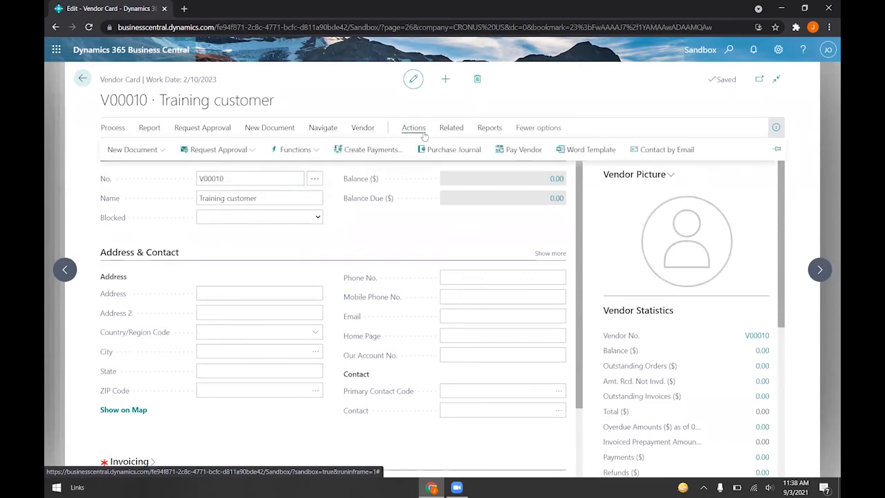
click(451, 127)
click(207, 150)
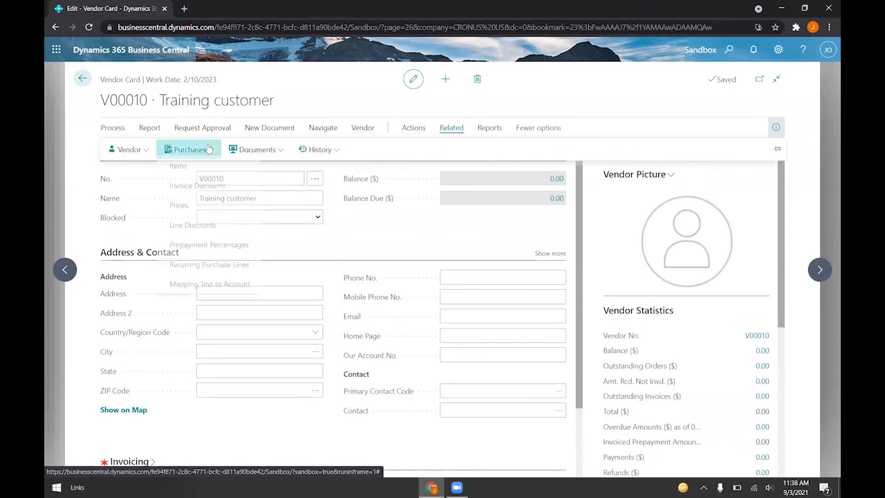
click(221, 268)
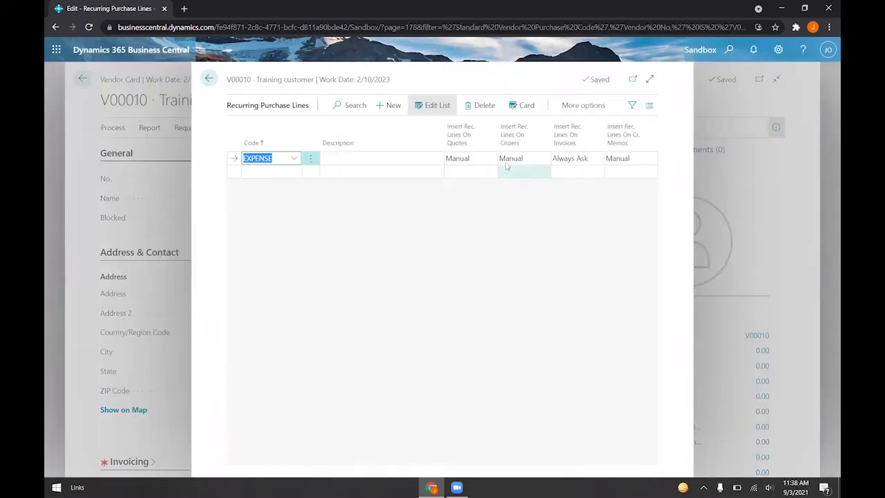
click(577, 159)
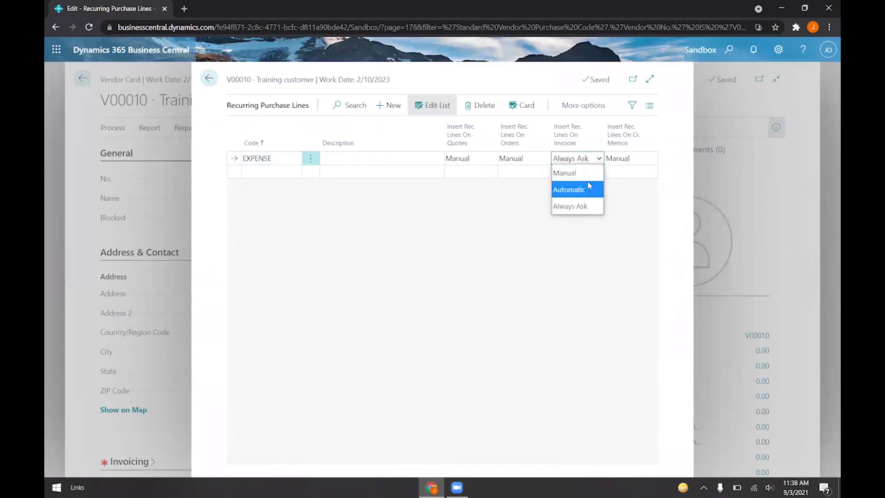
click(588, 190)
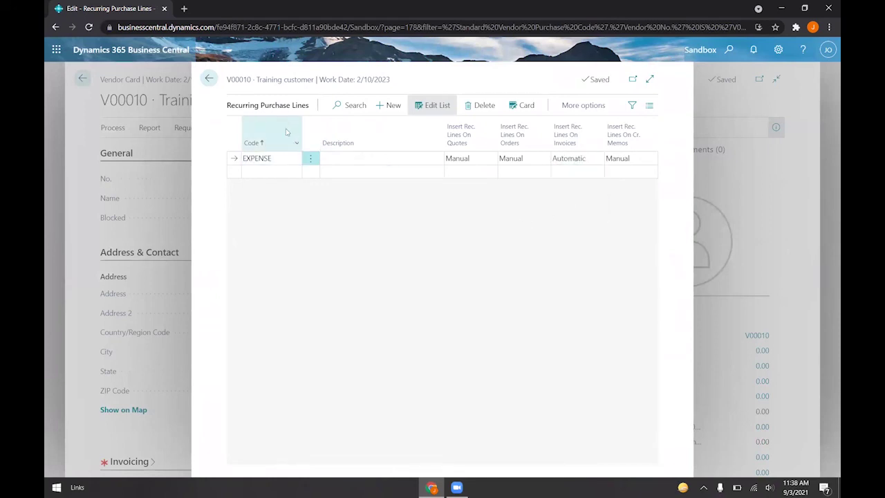
click(208, 79)
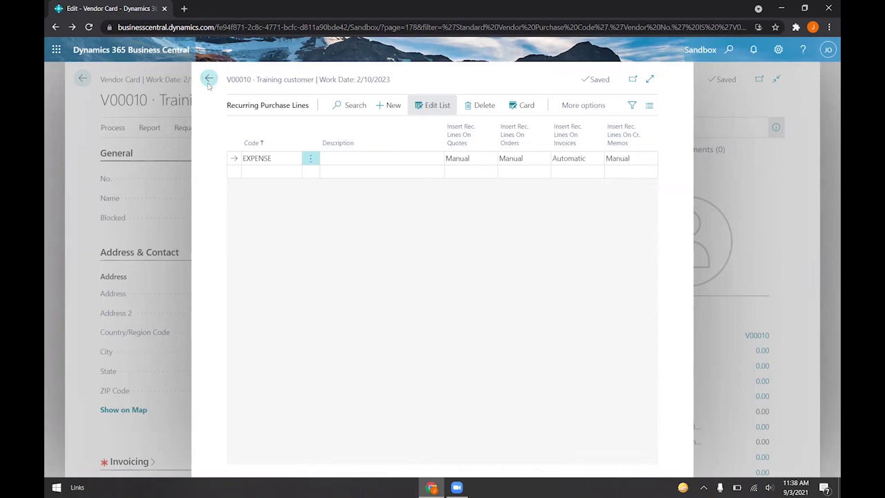
Back out to the invoice list, confirming exit from unposted invoice 107221
click(83, 79)
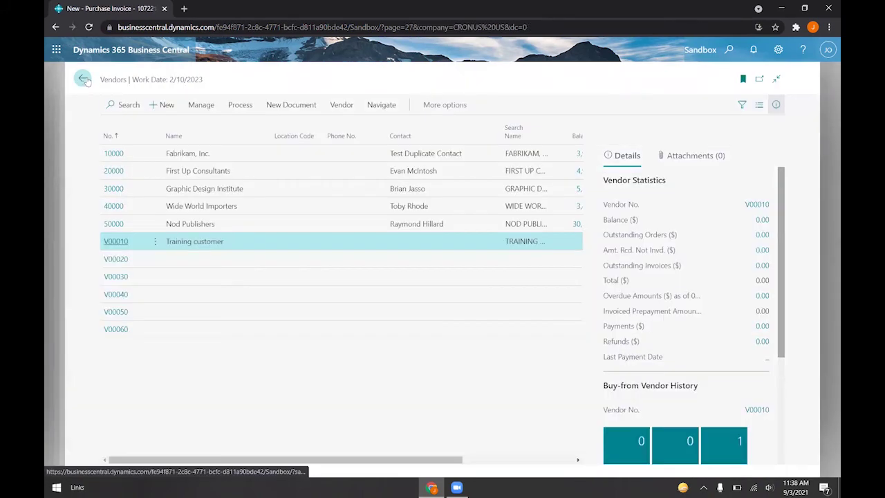
click(83, 79)
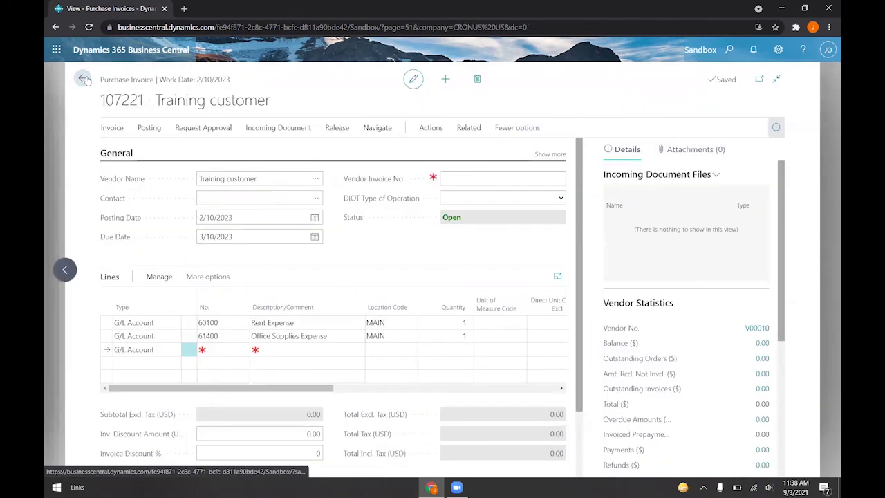
click(82, 80)
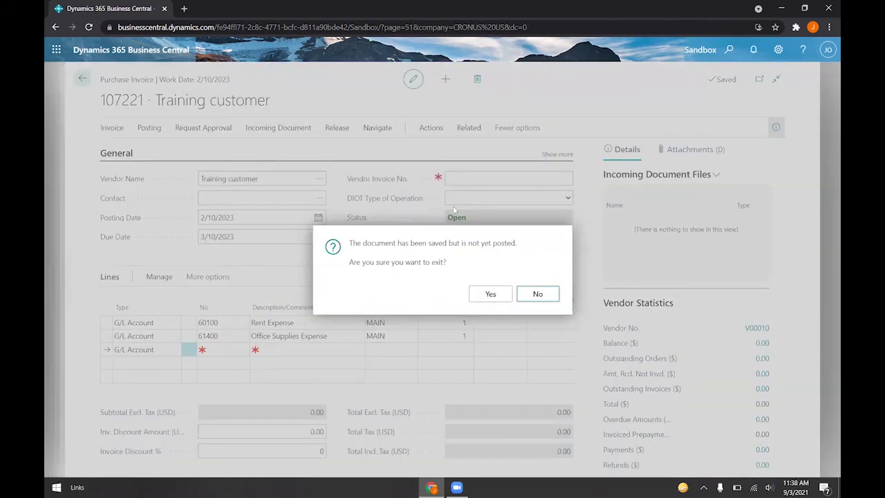
click(494, 297)
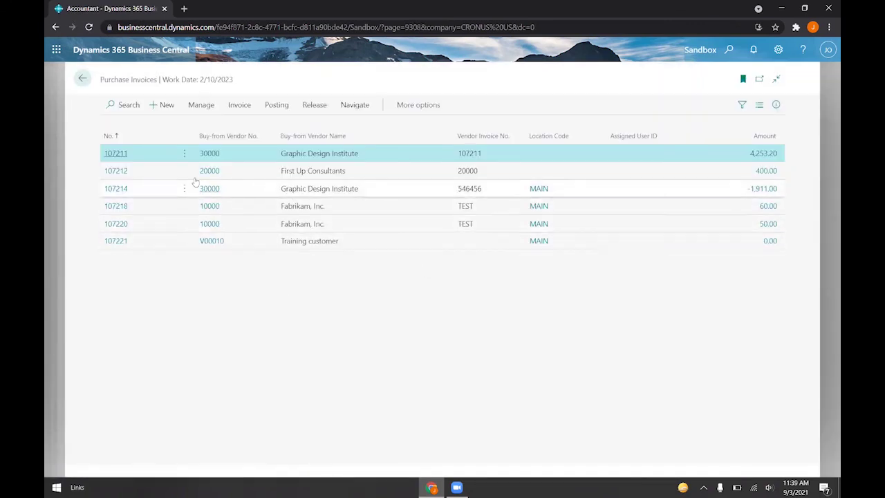
Create a new purchase invoice for vendor Training customer
click(169, 109)
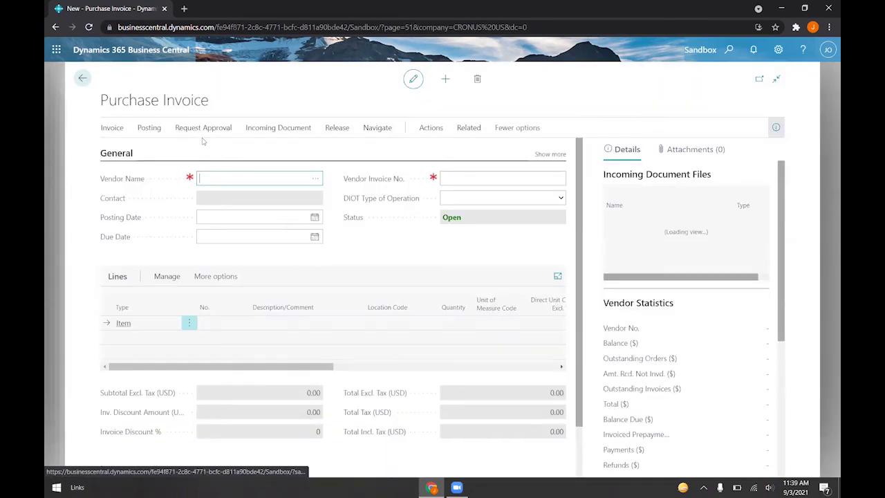
click(314, 178)
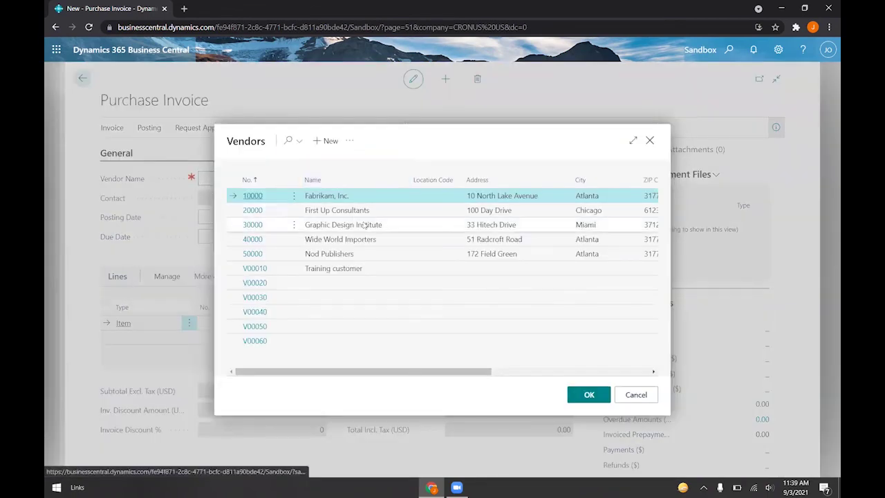
click(392, 269)
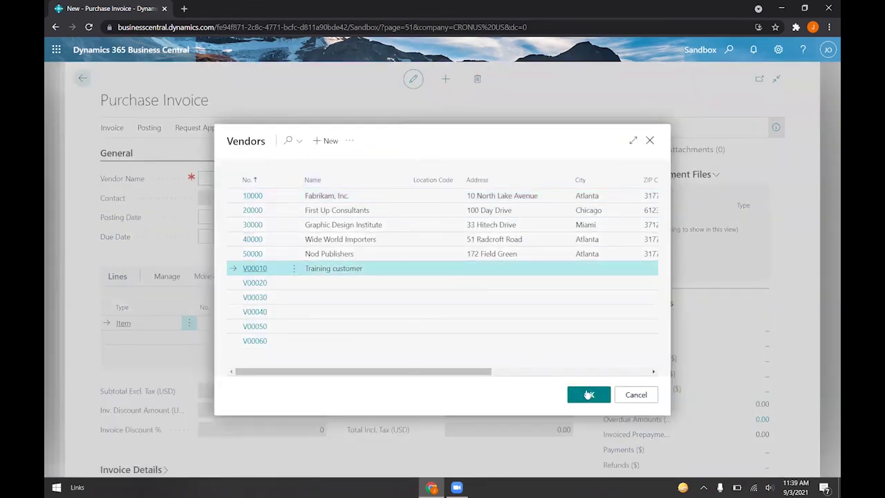
click(589, 395)
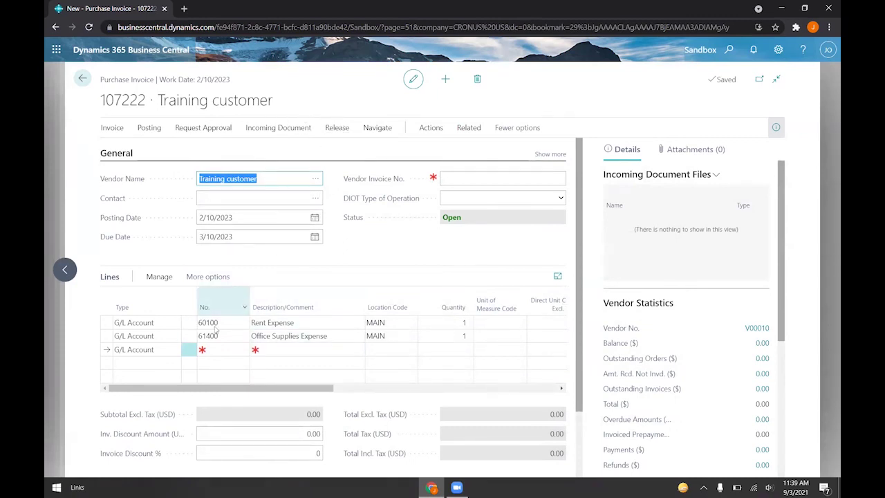
mouse_move(251, 387)
mouse_down()
mouse_move(335, 388)
mouse_move(253, 389)
mouse_up()
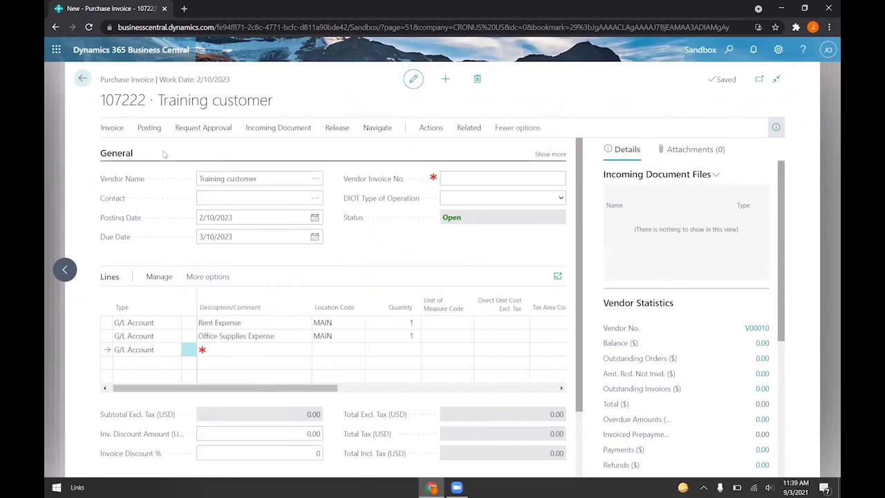